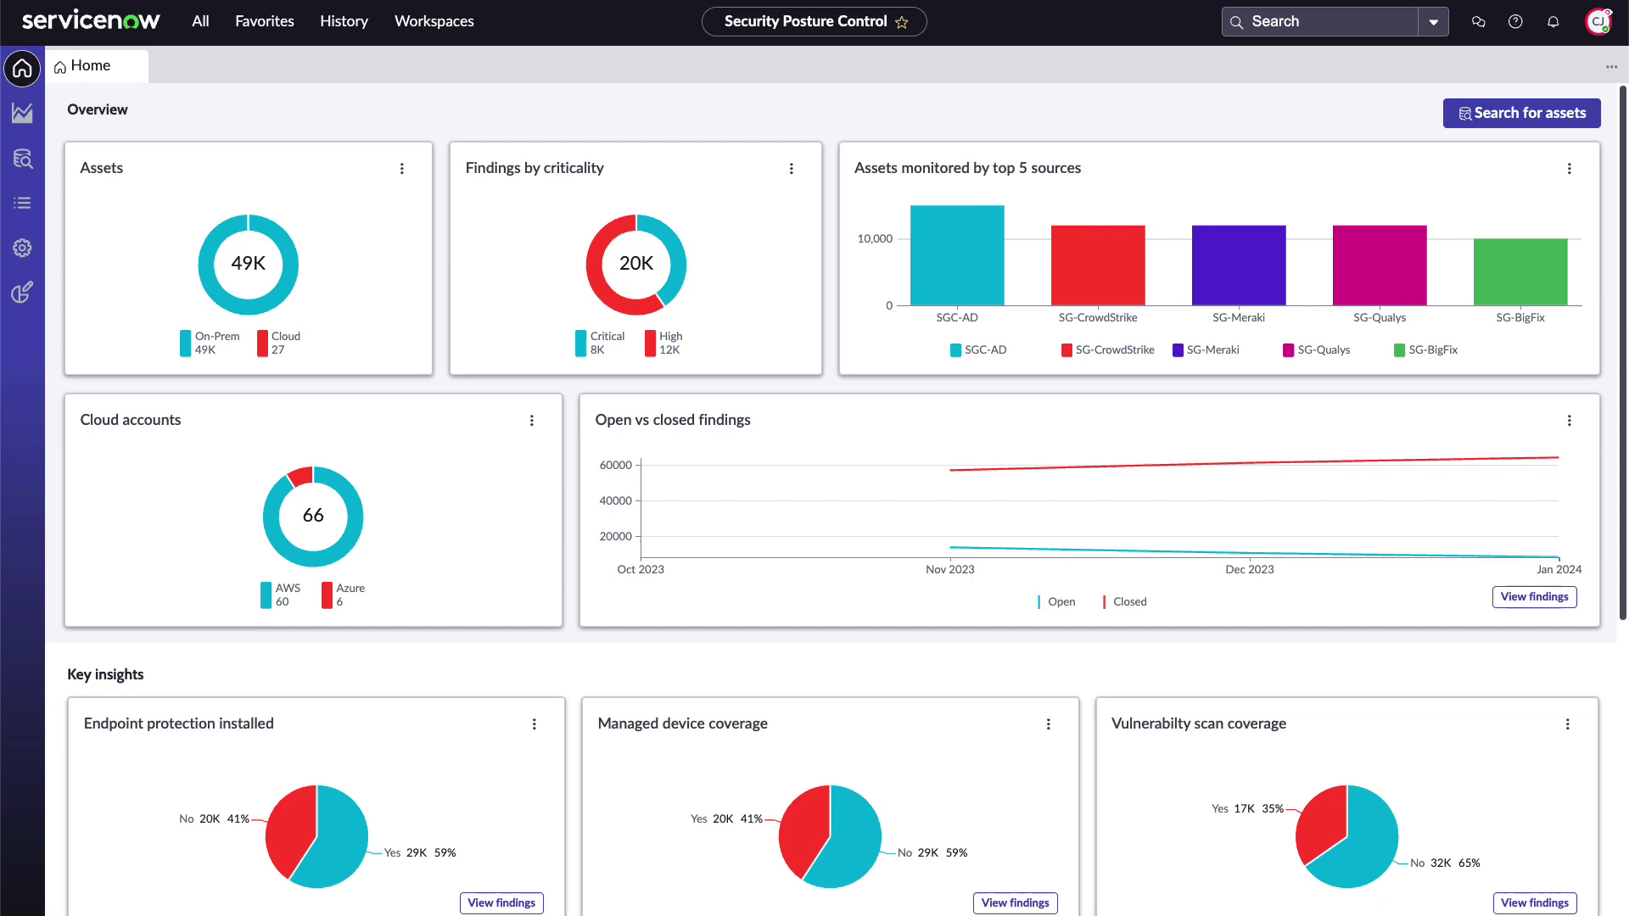
Scroll the home dashboard down to the endpoint protection, device coverage and vulnerability scan charts
drag(1624, 331, 1625, 660)
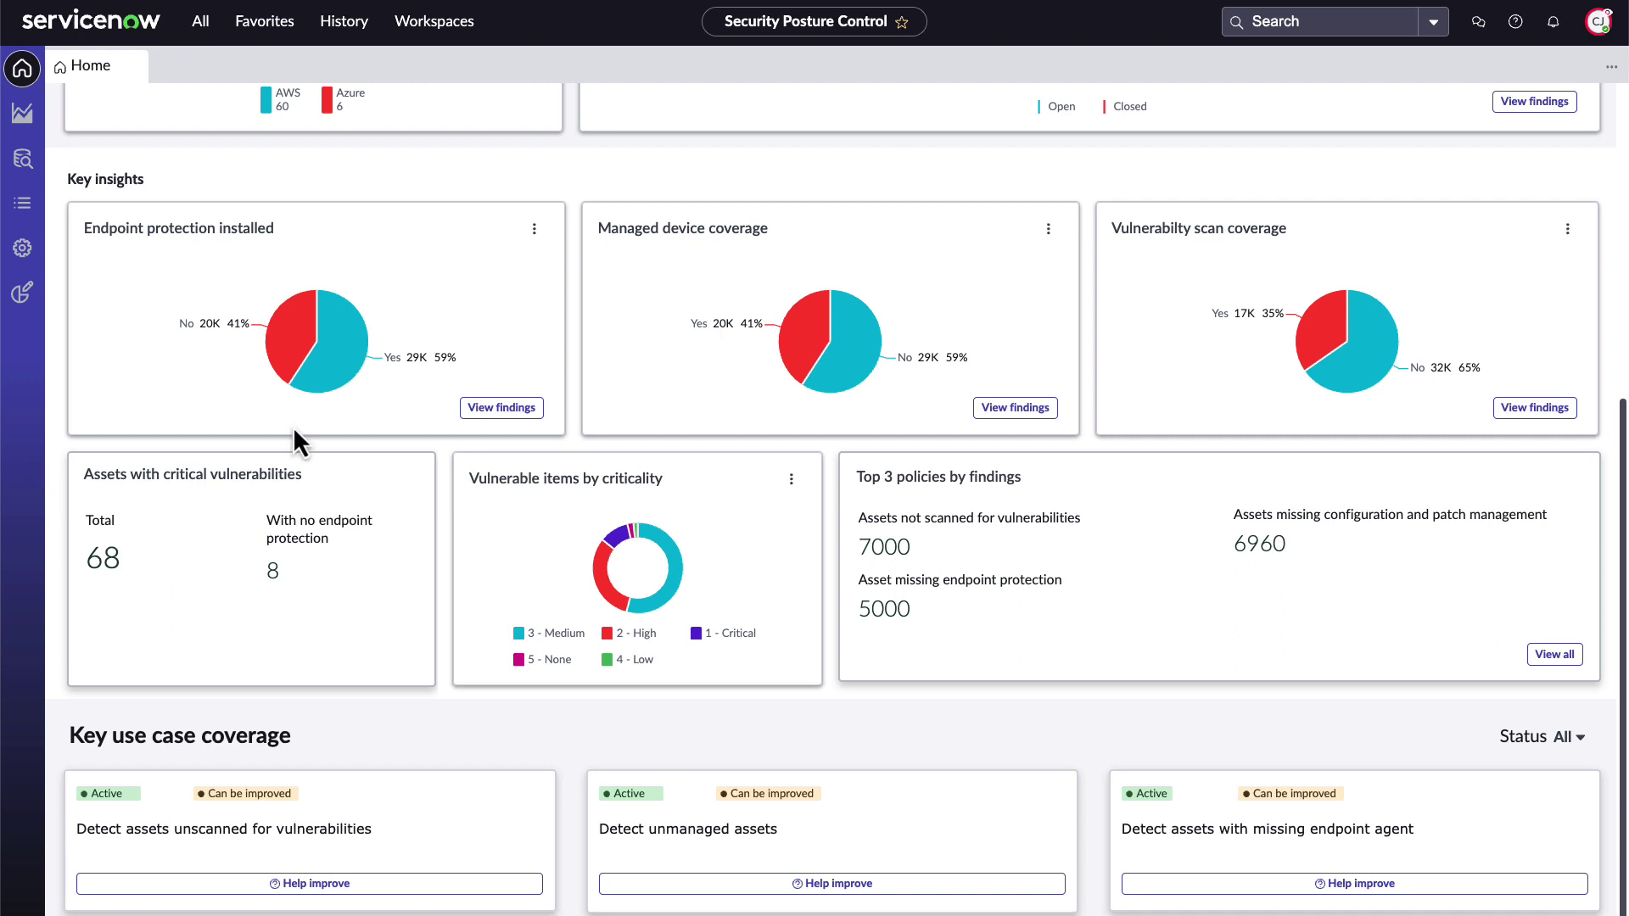
Open the 5000 'Asset missing endpoint protection' findings from the Endpoint protection installed card
click(500, 409)
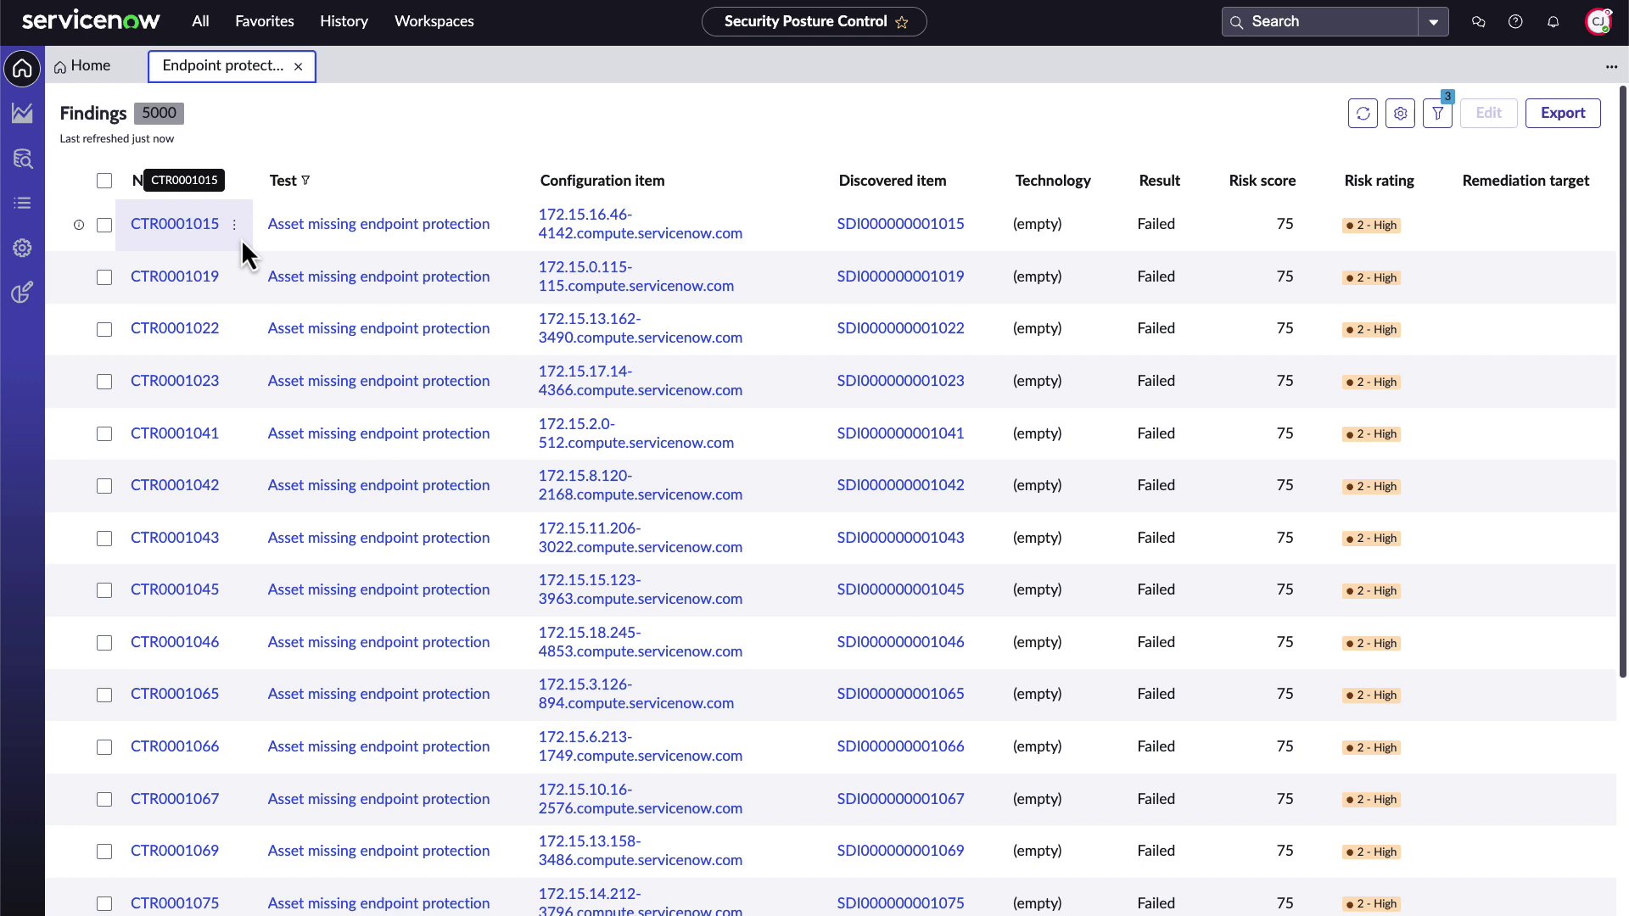
View the Reported By and Not Reported By sources for CTR0001015, then close both tabs
click(195, 229)
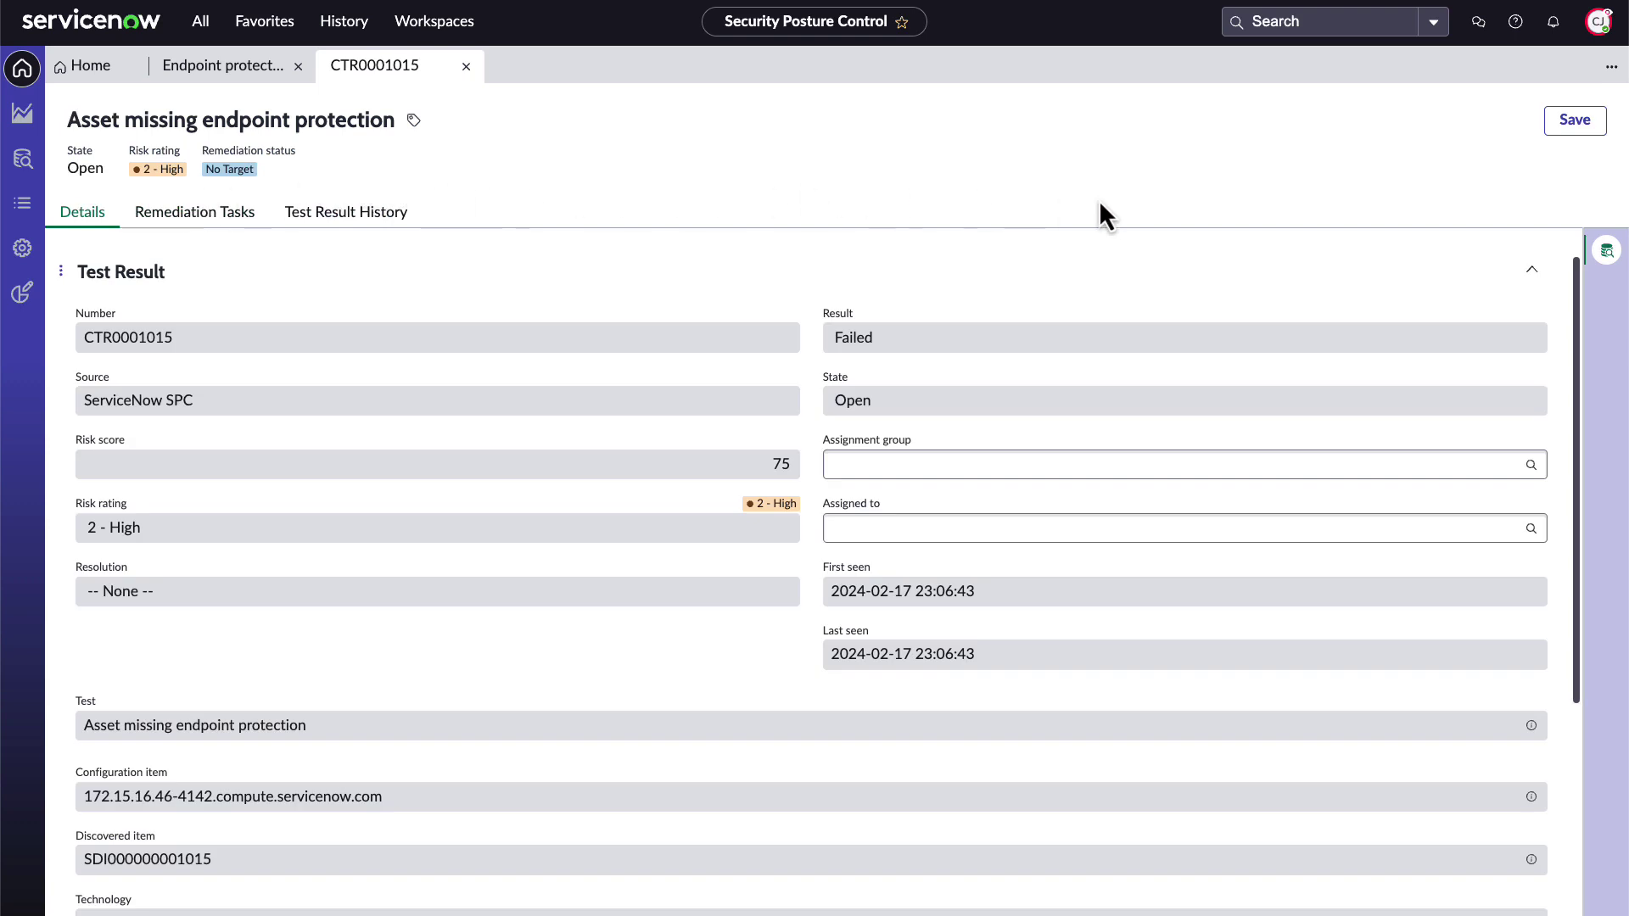
click(1606, 254)
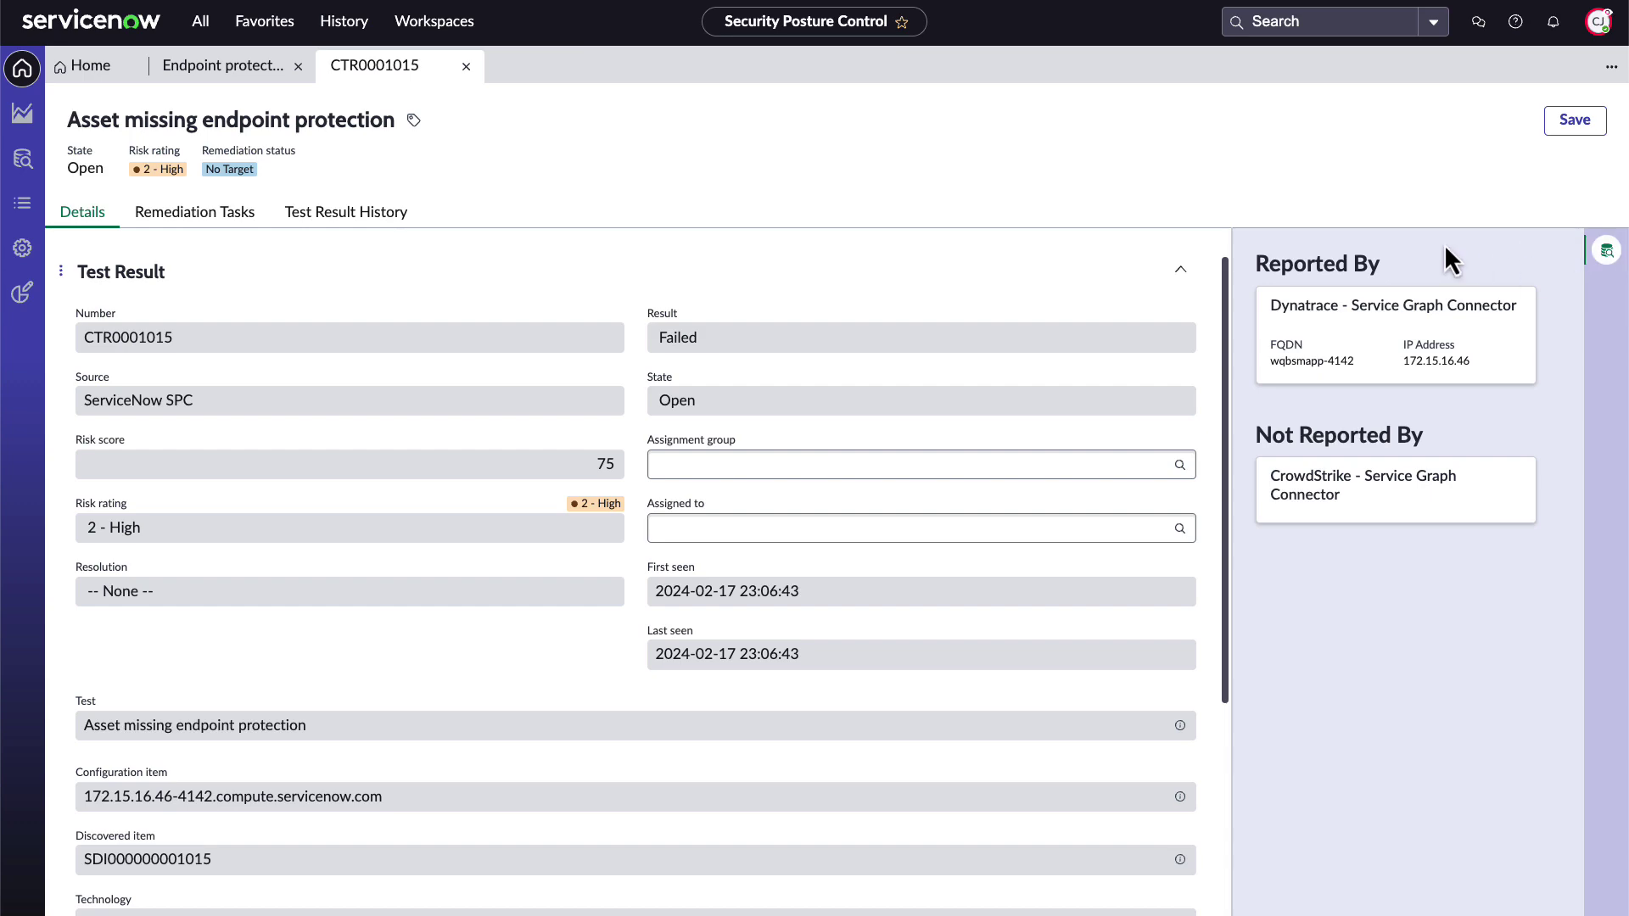
click(466, 67)
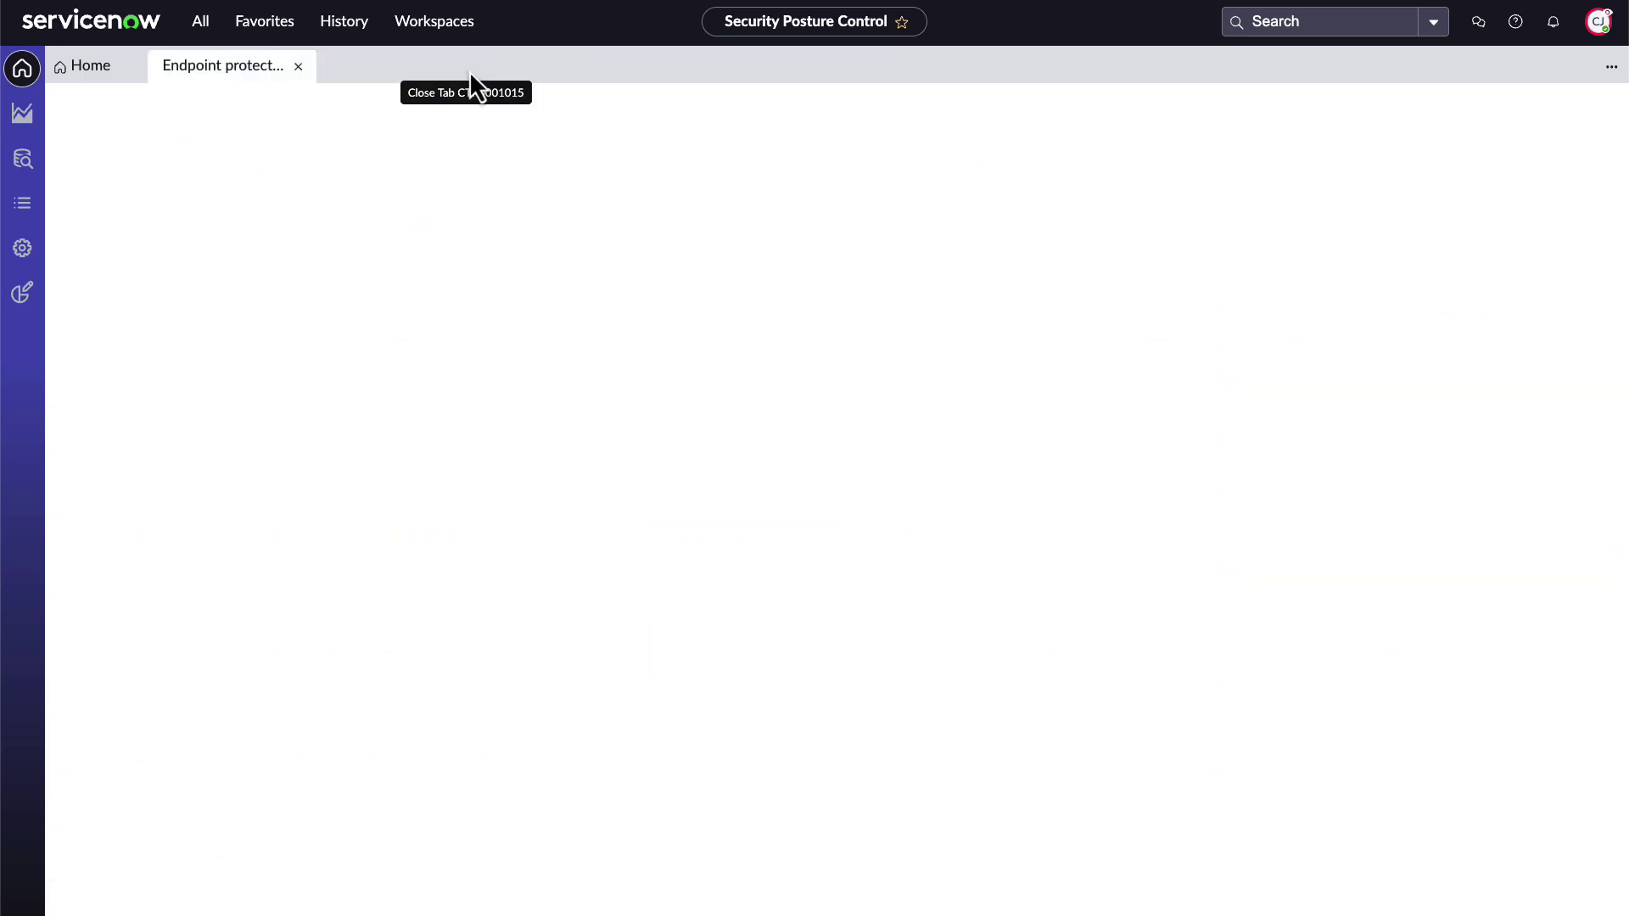
click(299, 67)
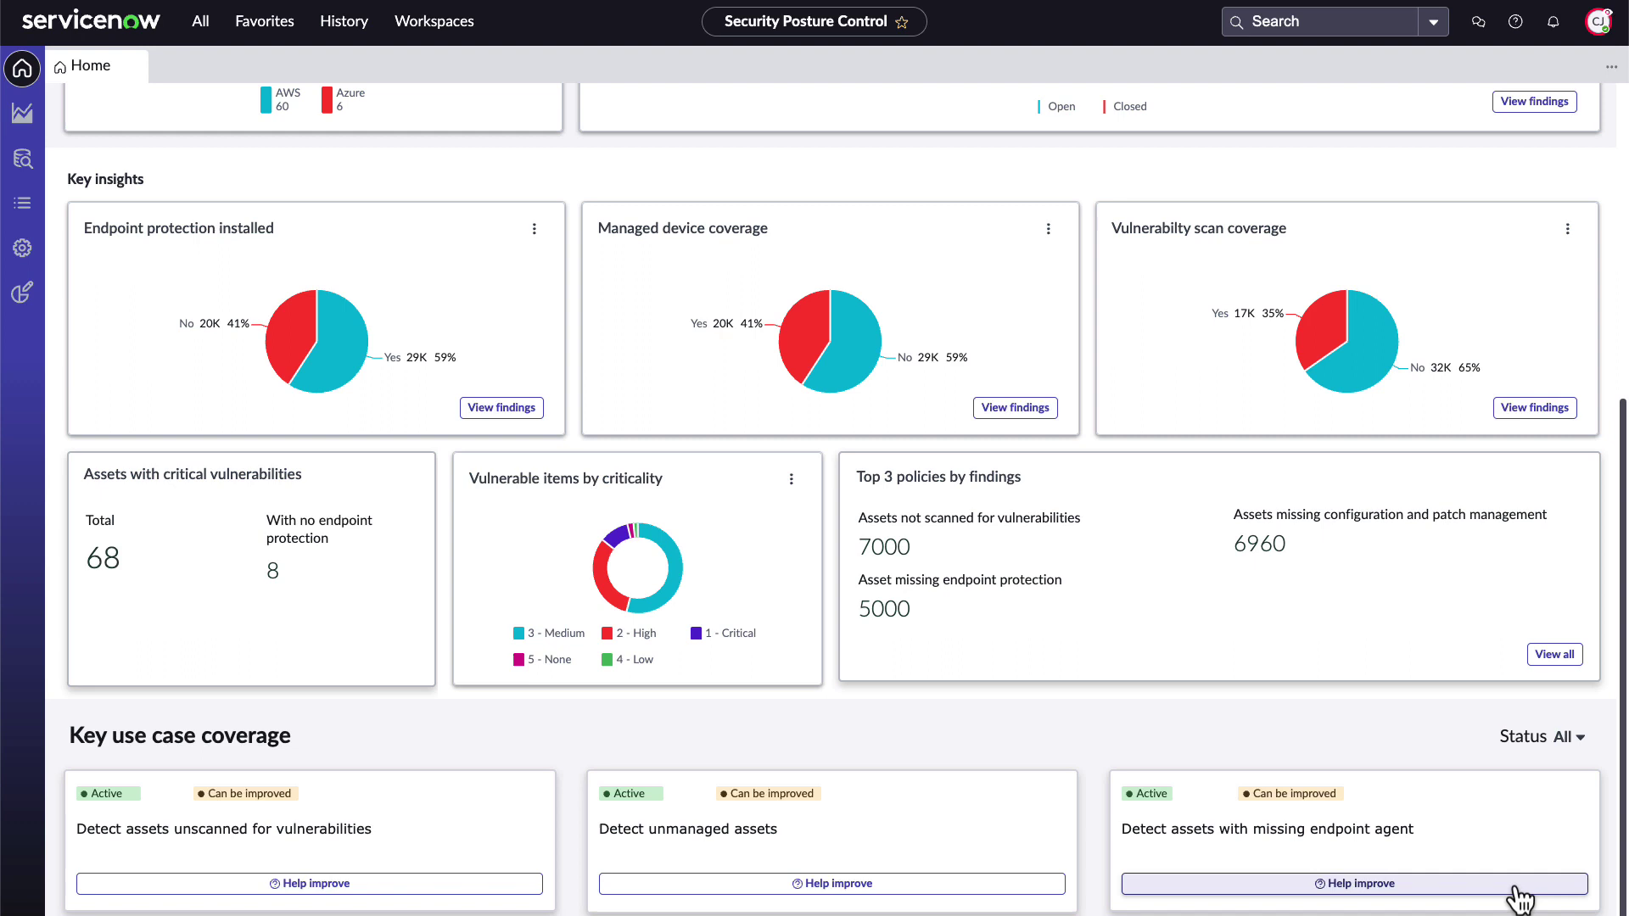
Review the missing endpoint agent use case's policies, then list all nine active policies
click(1417, 886)
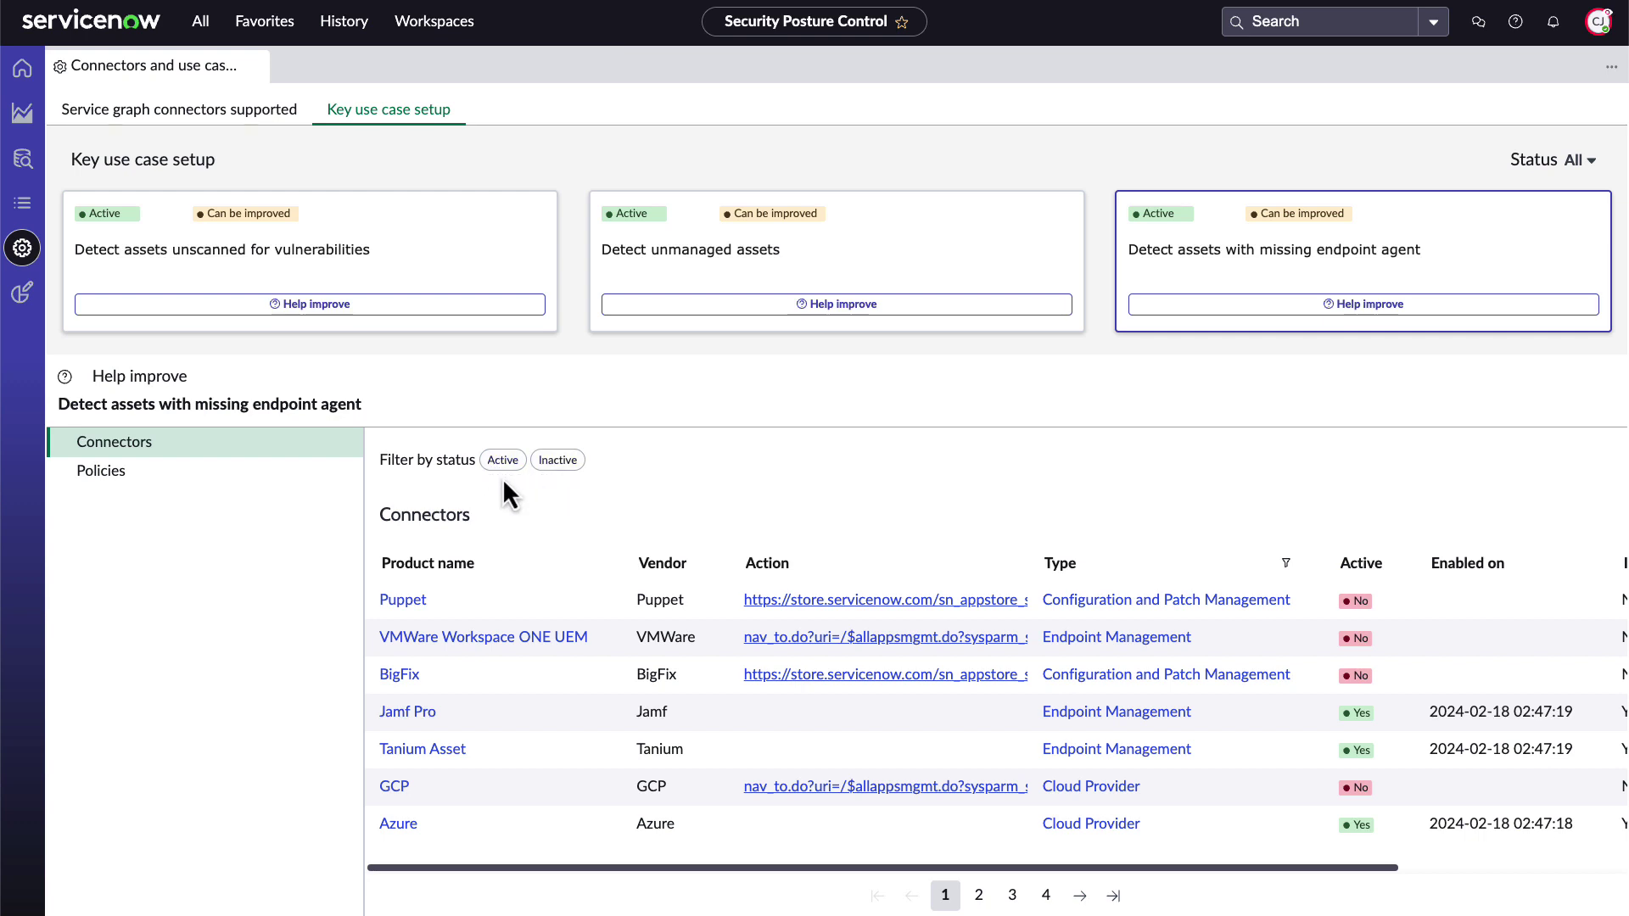
click(264, 475)
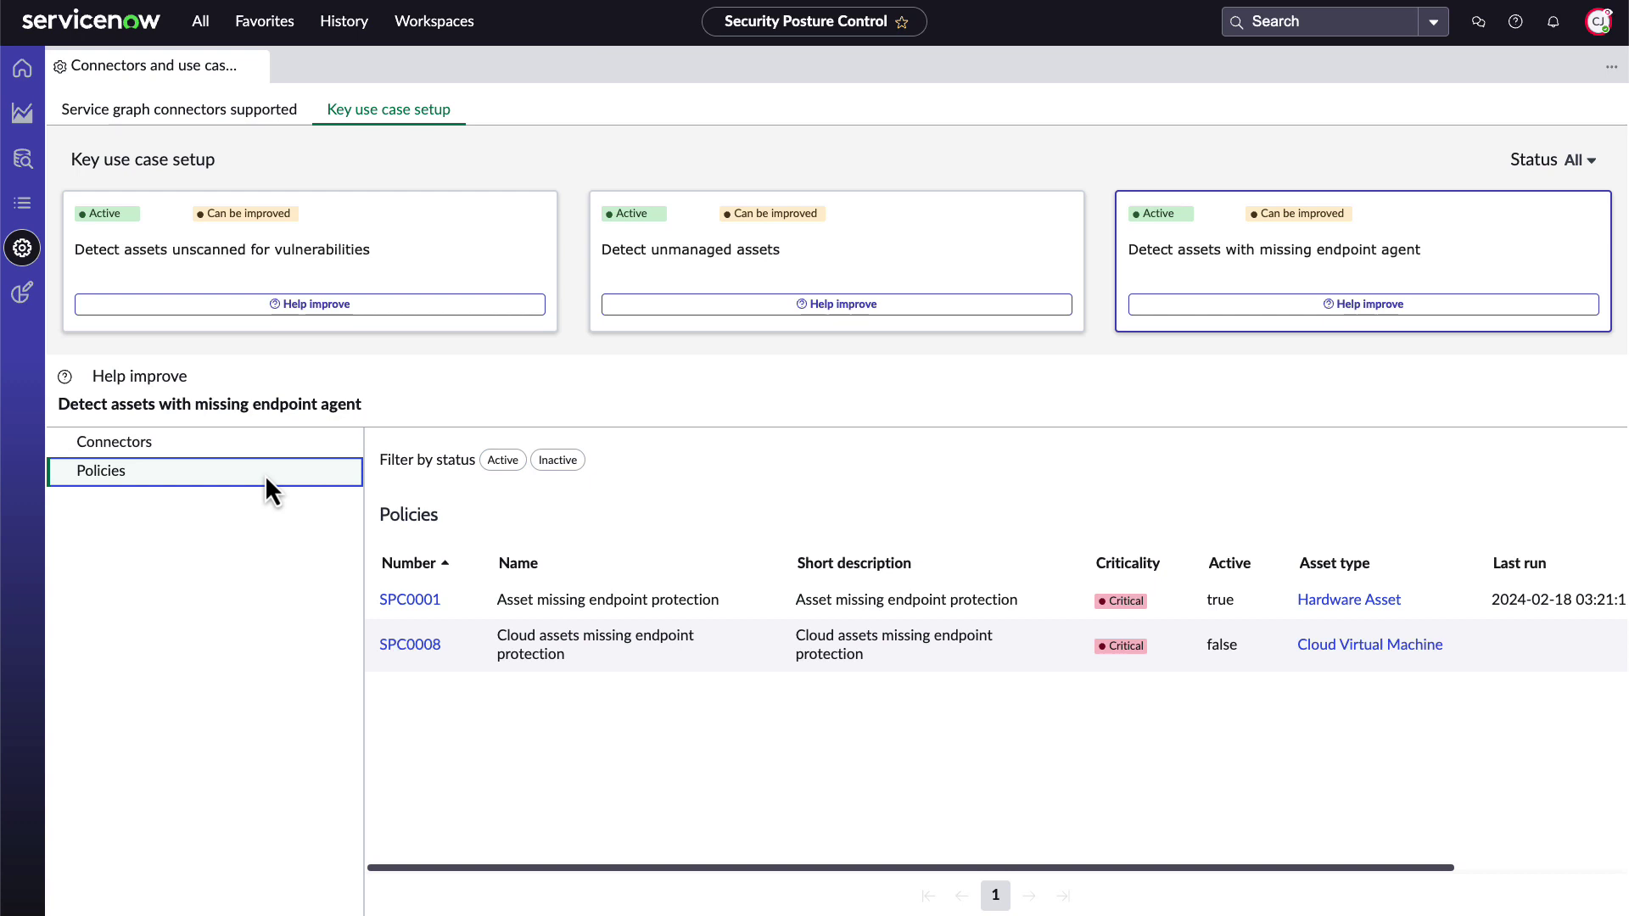
click(31, 208)
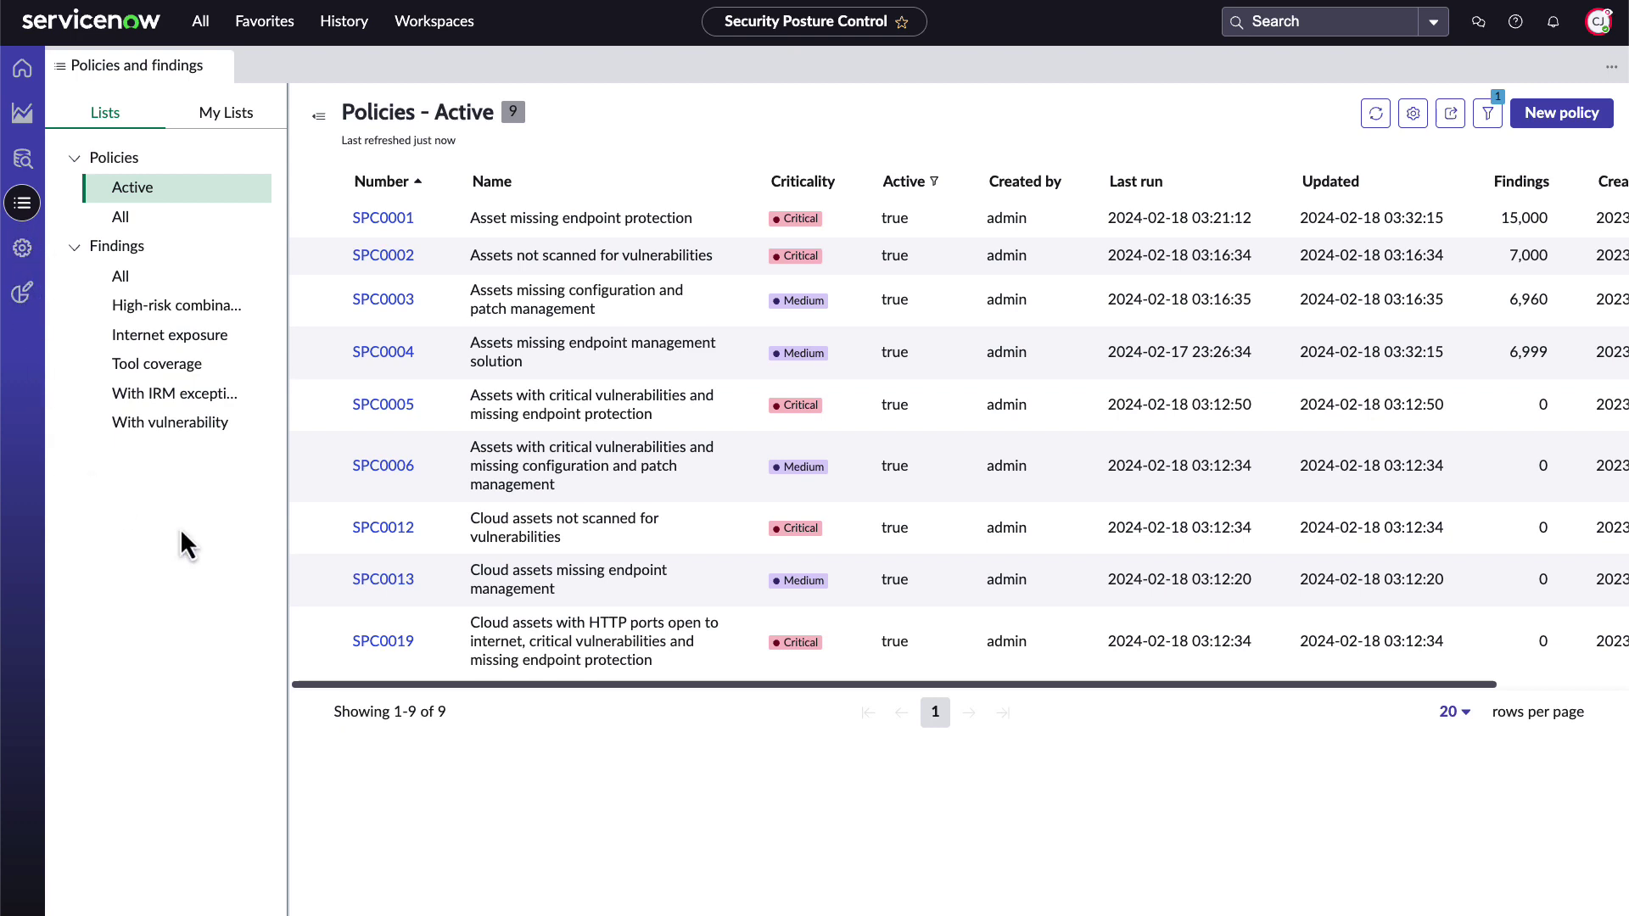
mouse_move(451, 688)
mouse_down()
mouse_move(620, 709)
mouse_move(437, 703)
mouse_up()
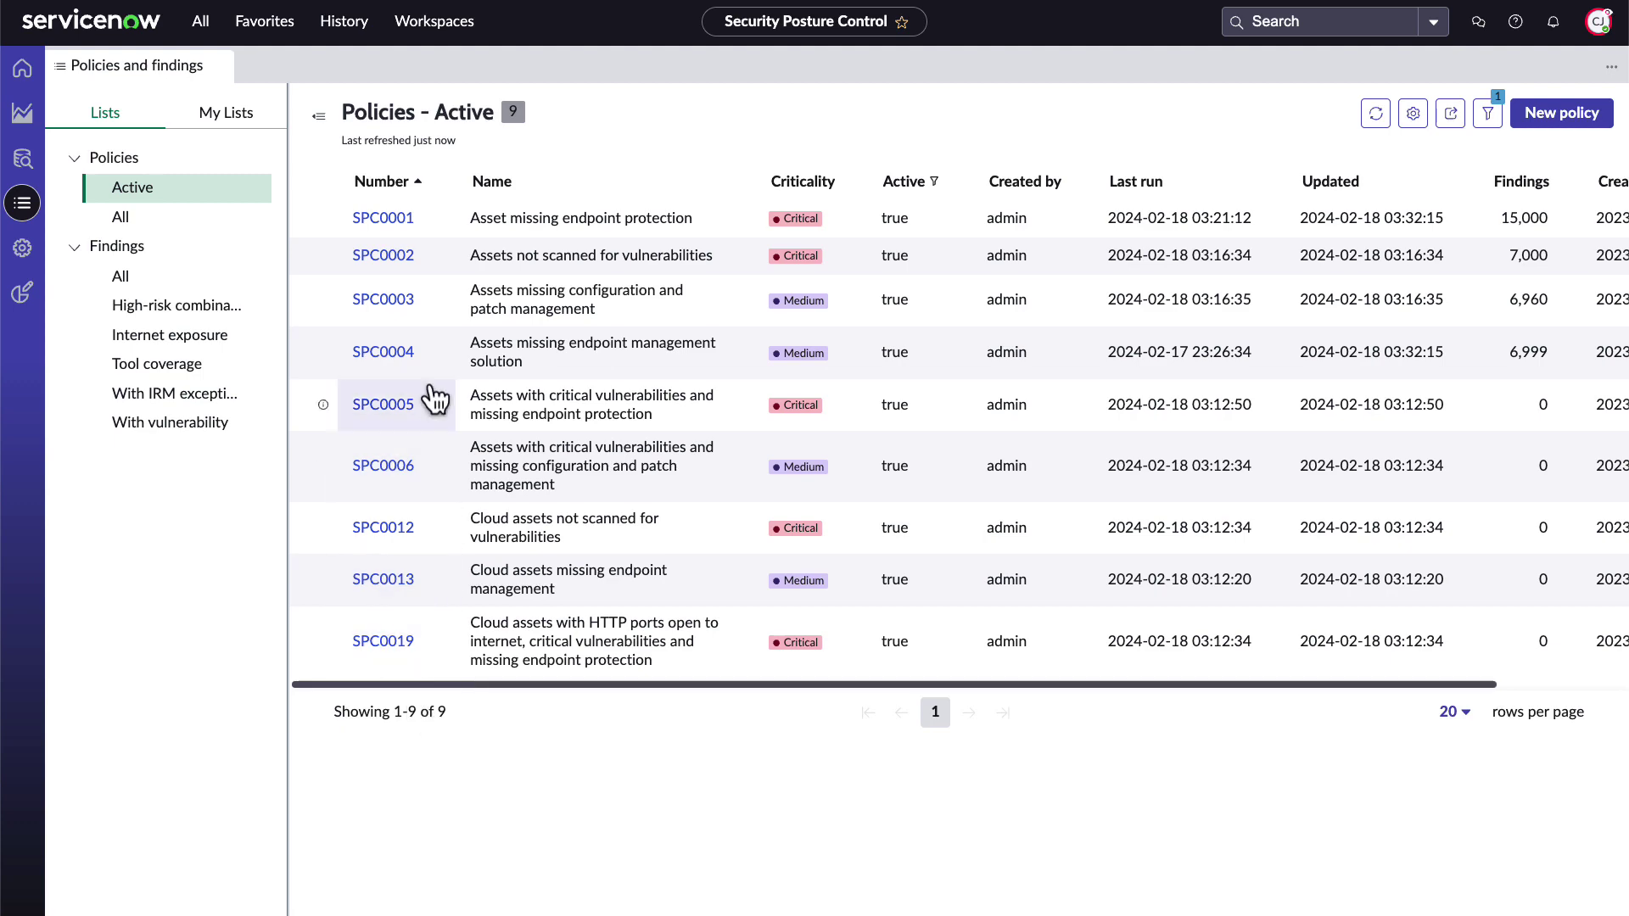
click(384, 218)
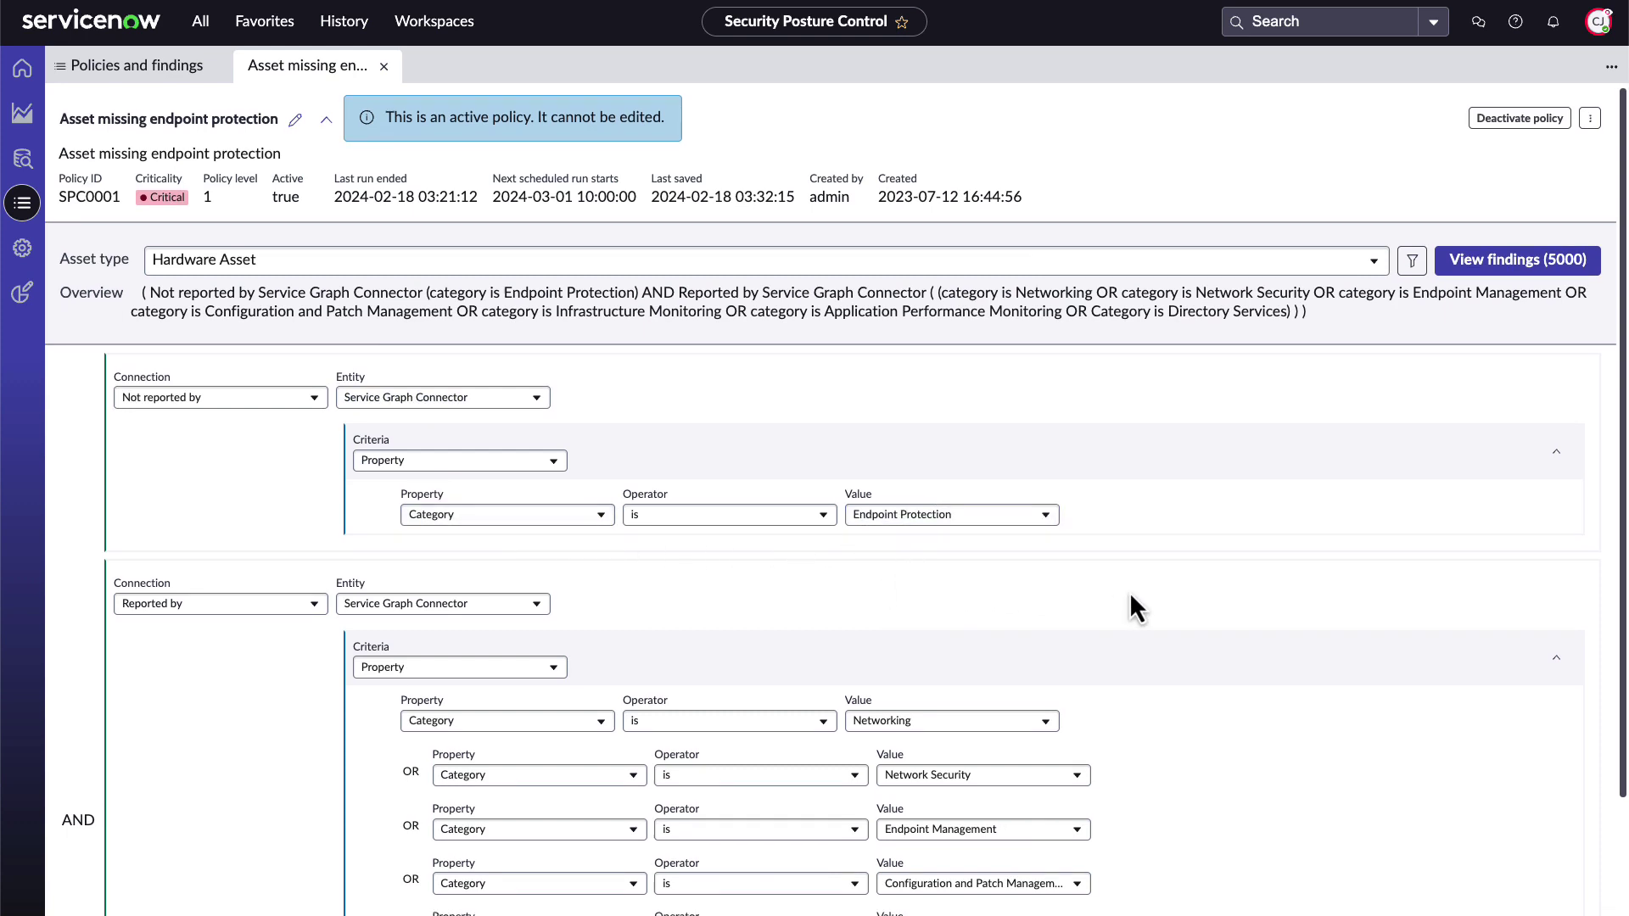
scroll(1136, 594, down, 2)
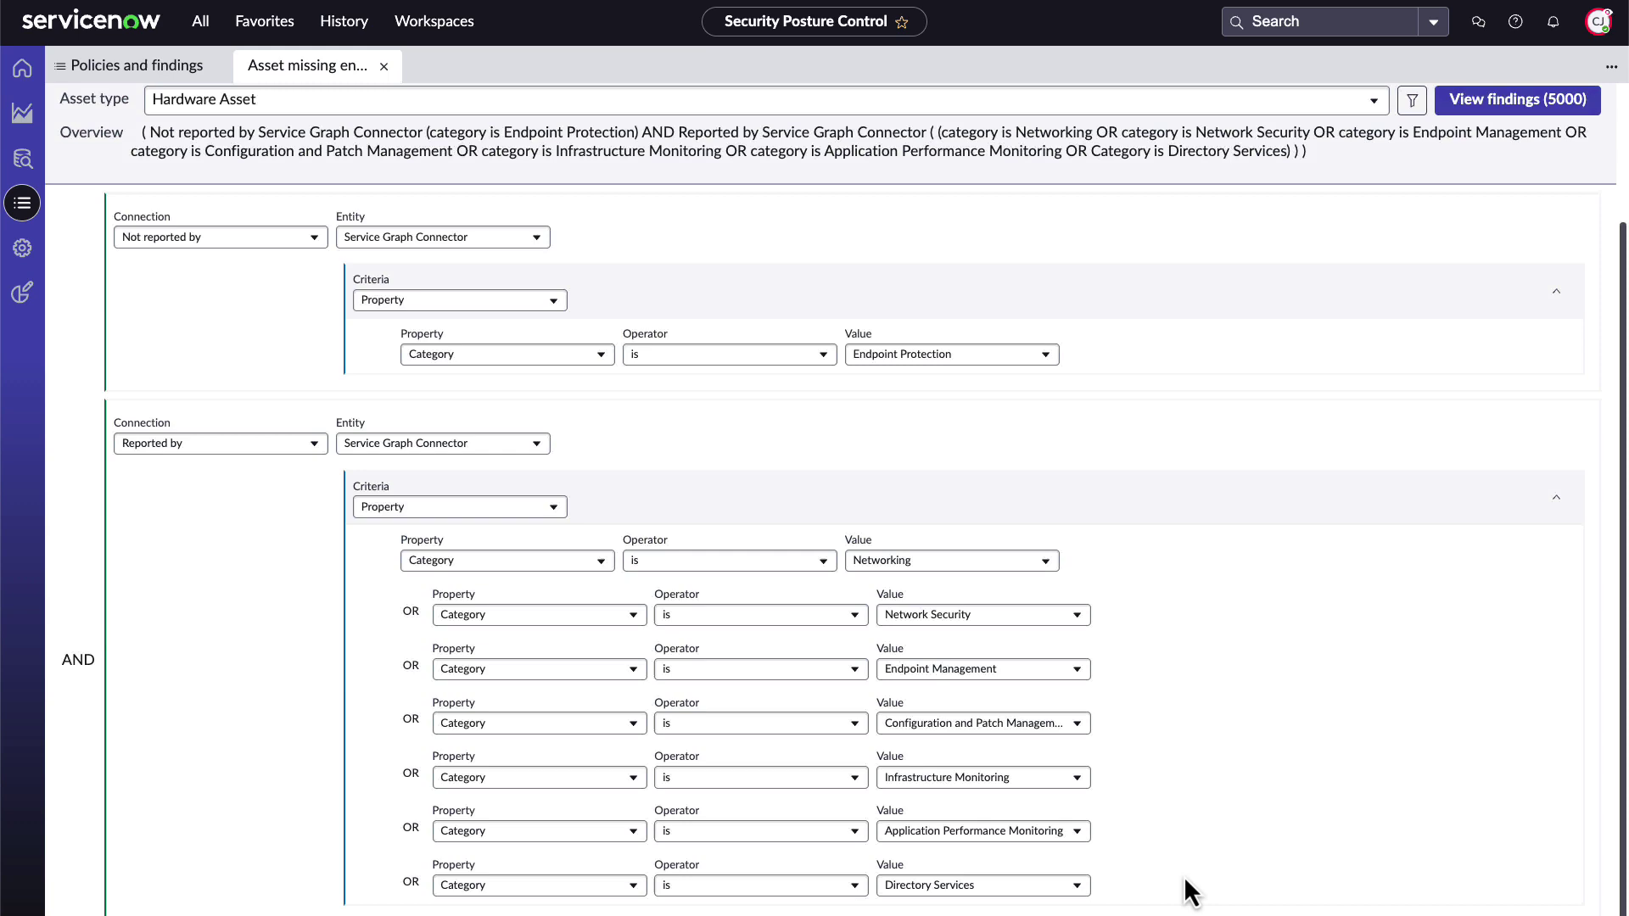
scroll(1184, 874, up, 3)
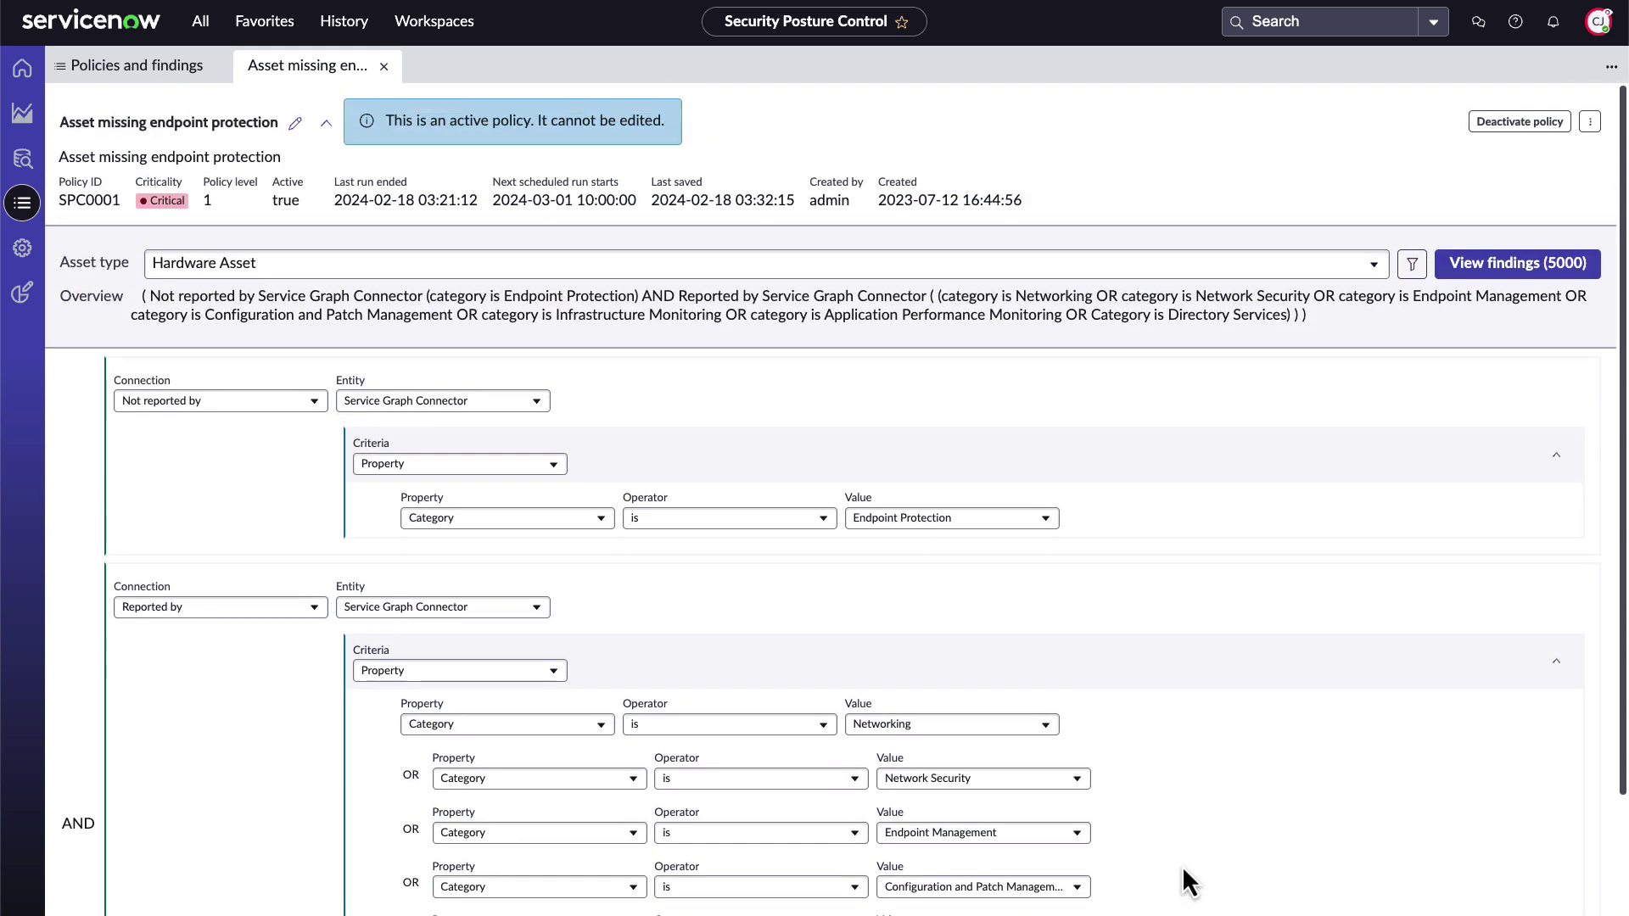
click(384, 66)
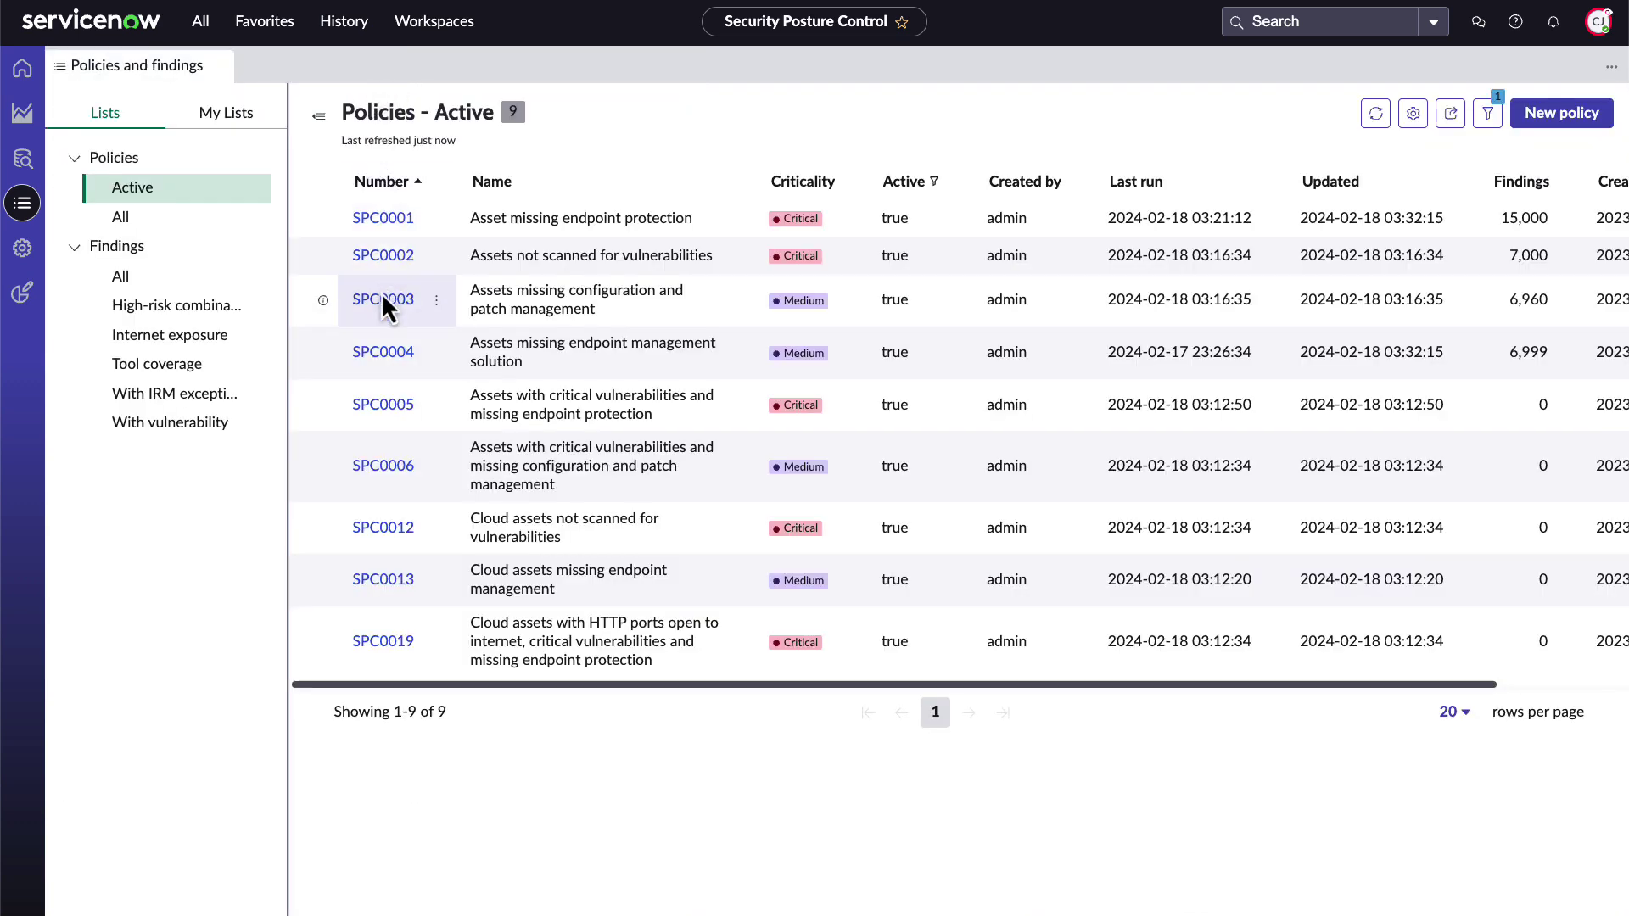
click(392, 404)
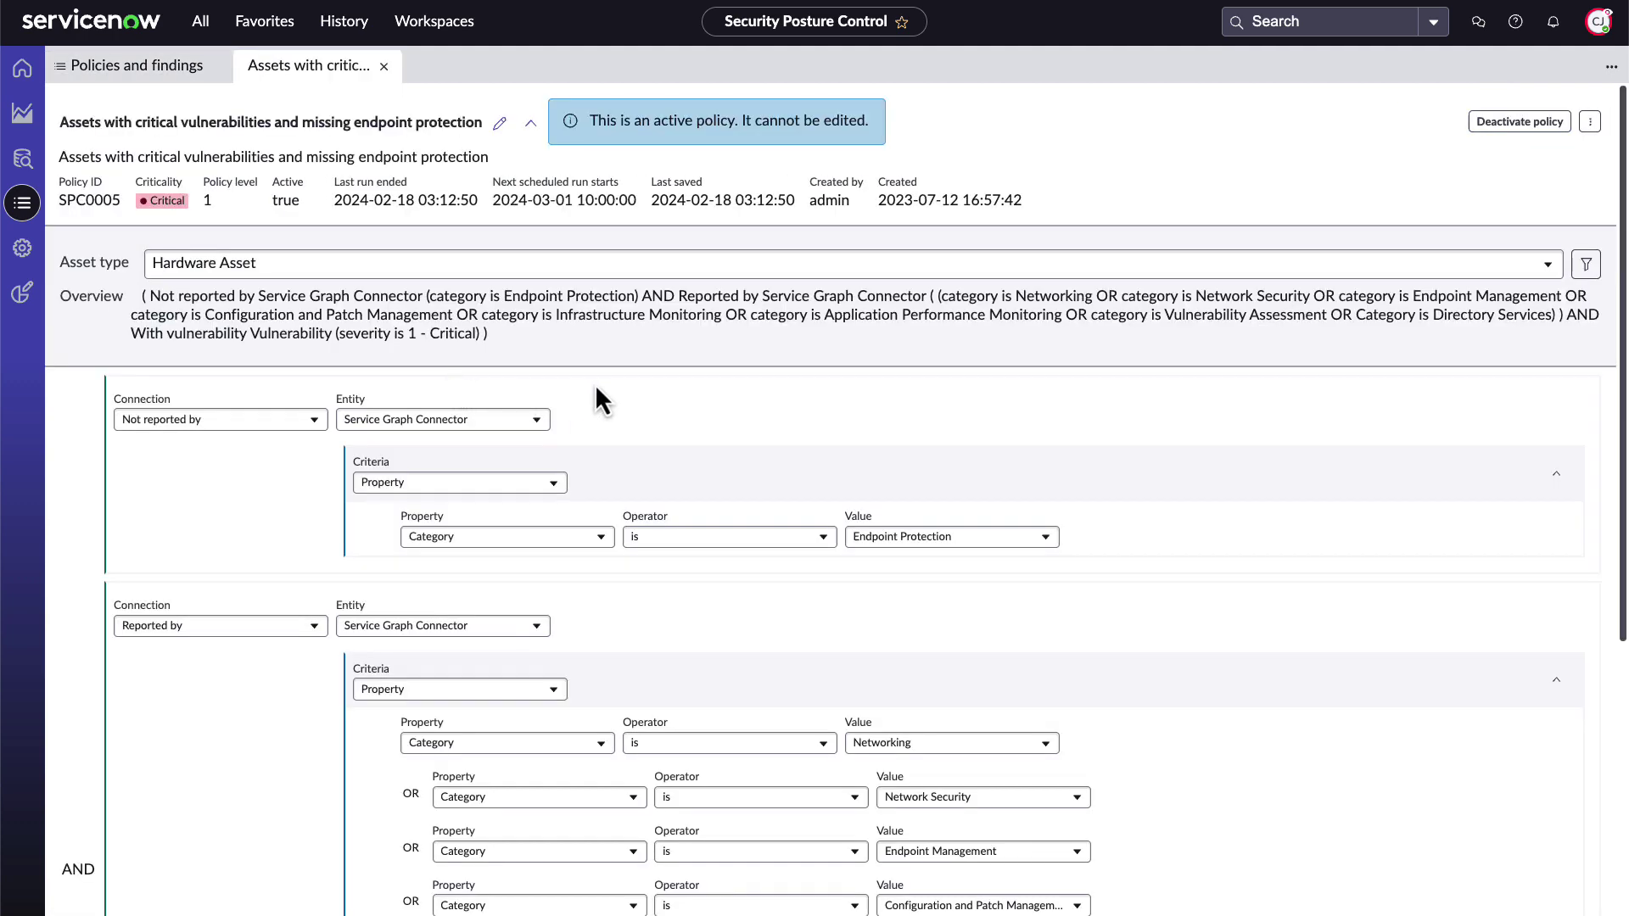
scroll(1134, 497, down, 1)
scroll(1138, 500, down, 2)
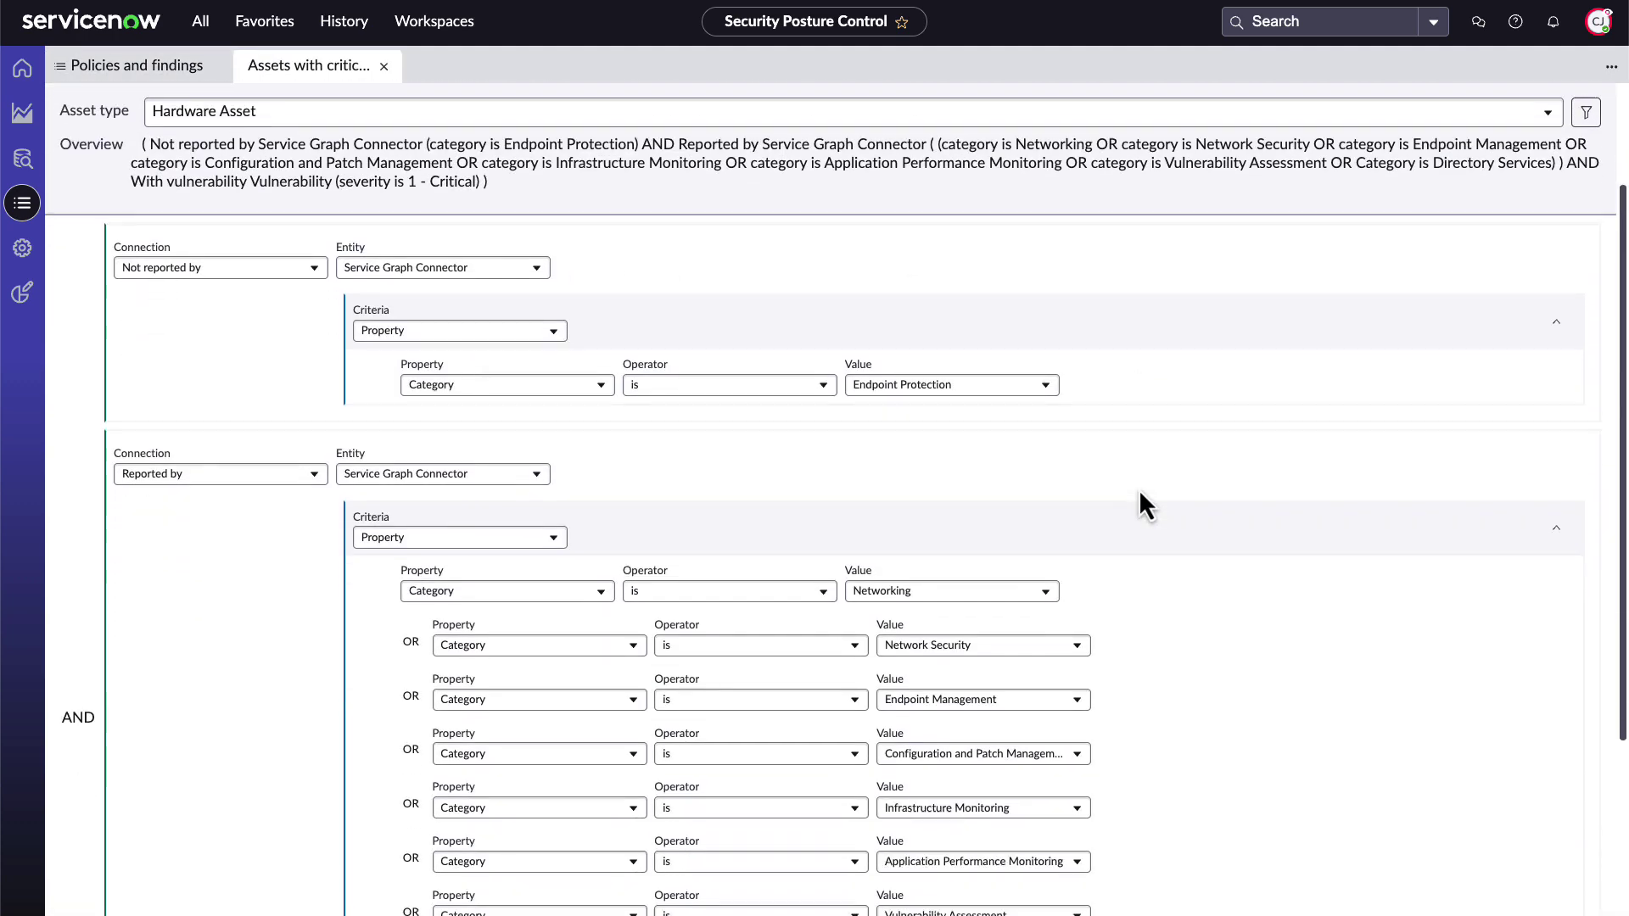
scroll(1142, 504, down, 2)
scroll(1146, 506, down, 1)
scroll(1138, 494, up, 1)
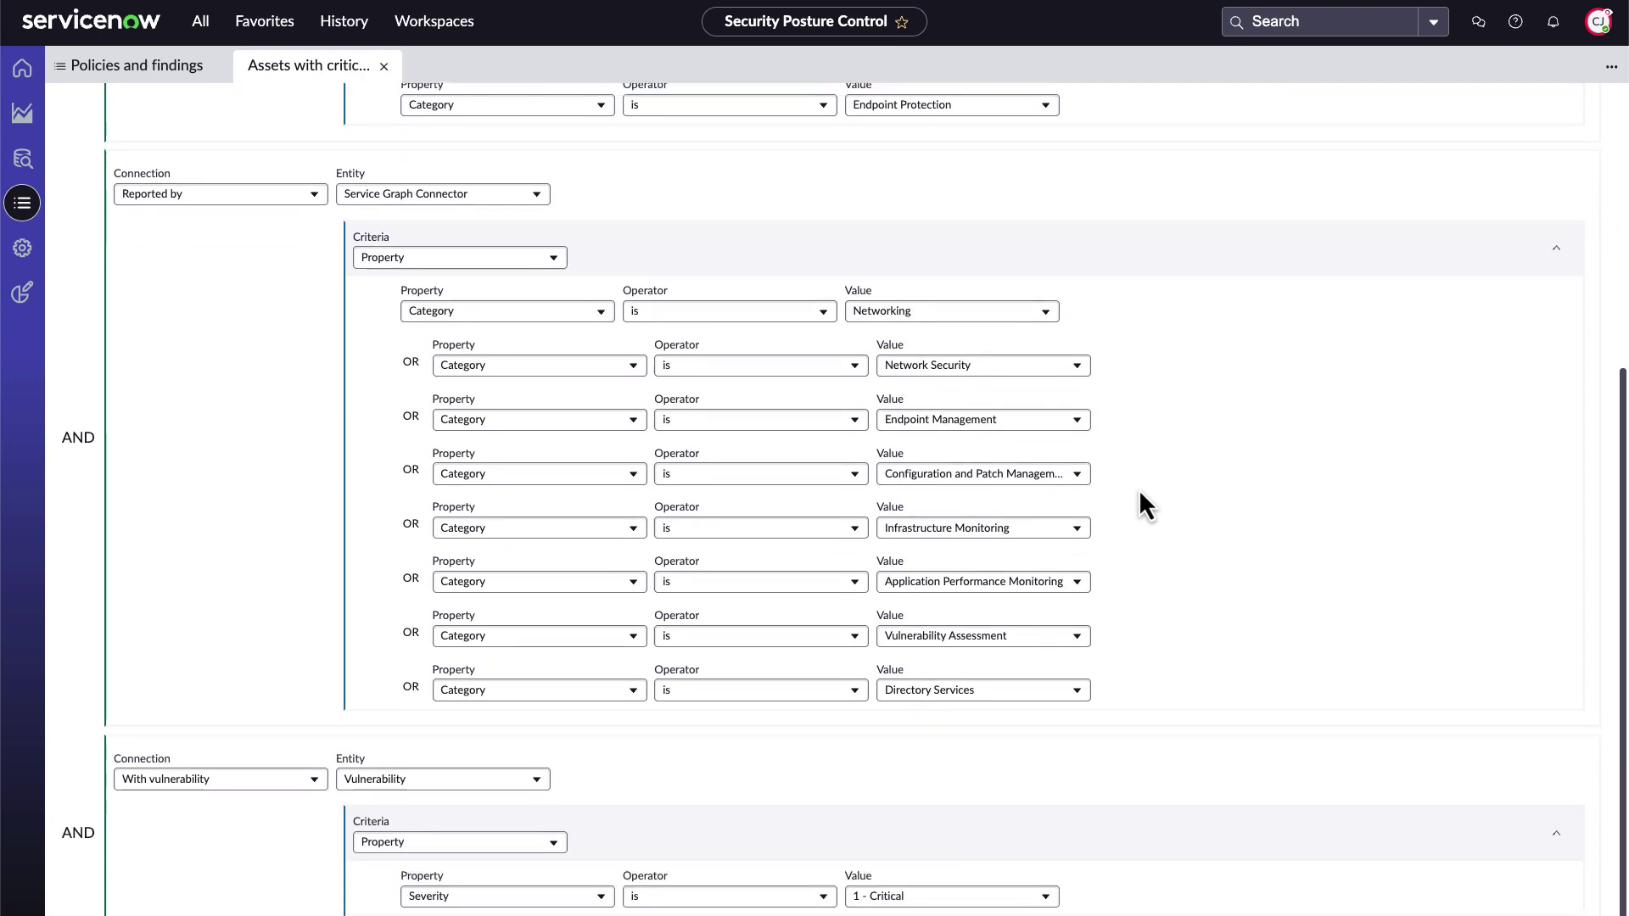
scroll(1138, 494, up, 2)
scroll(1139, 494, up, 3)
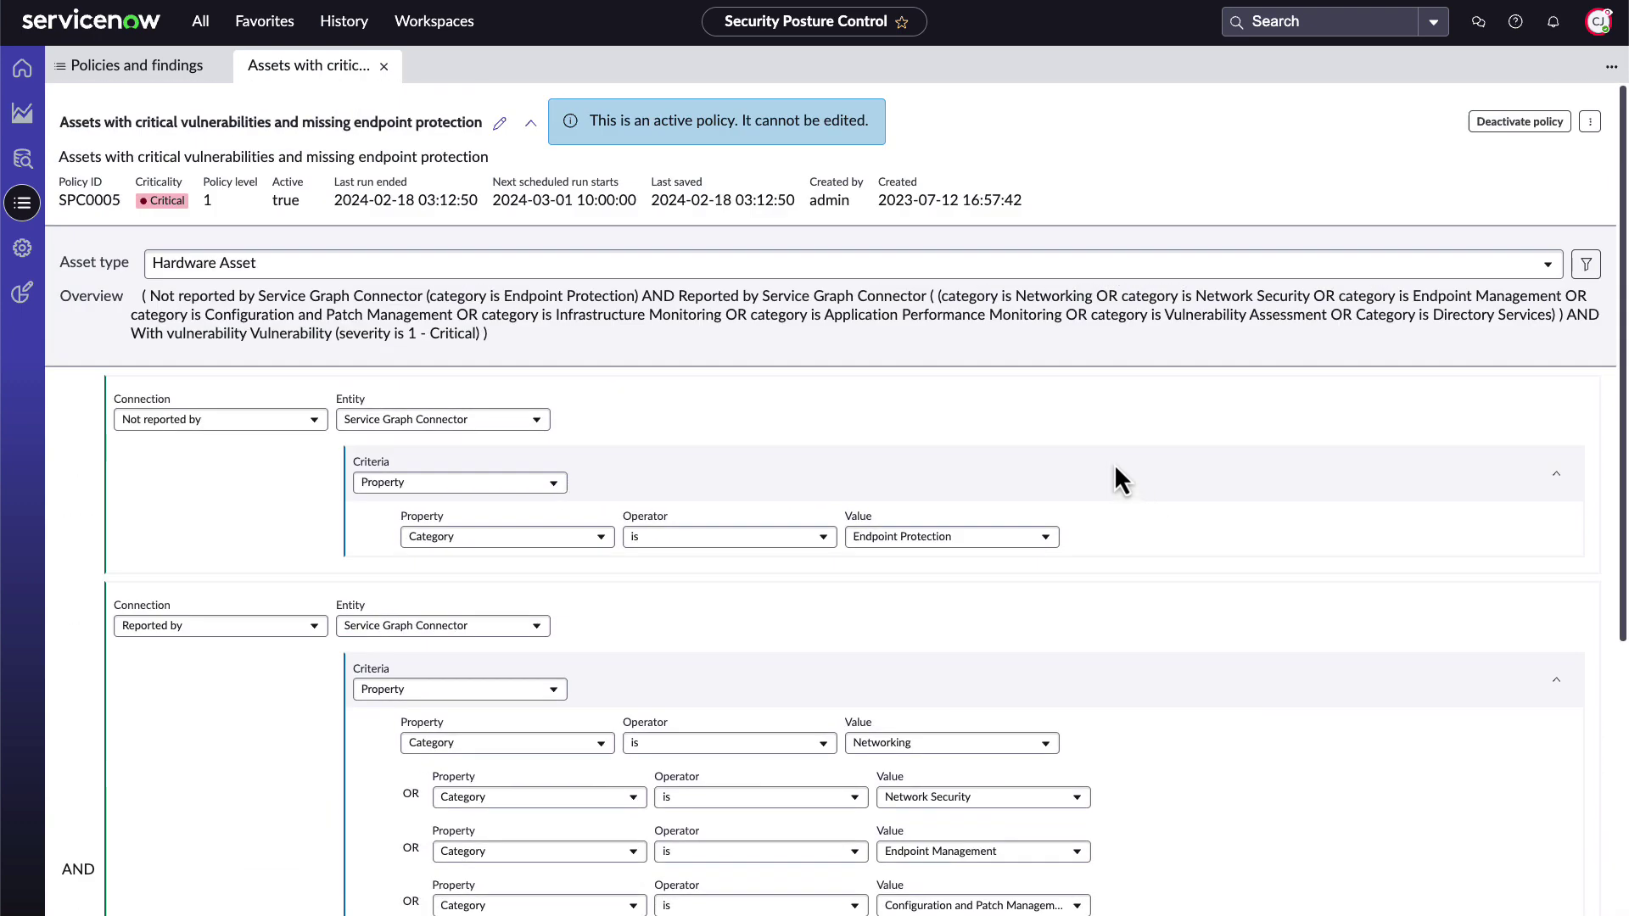
click(387, 67)
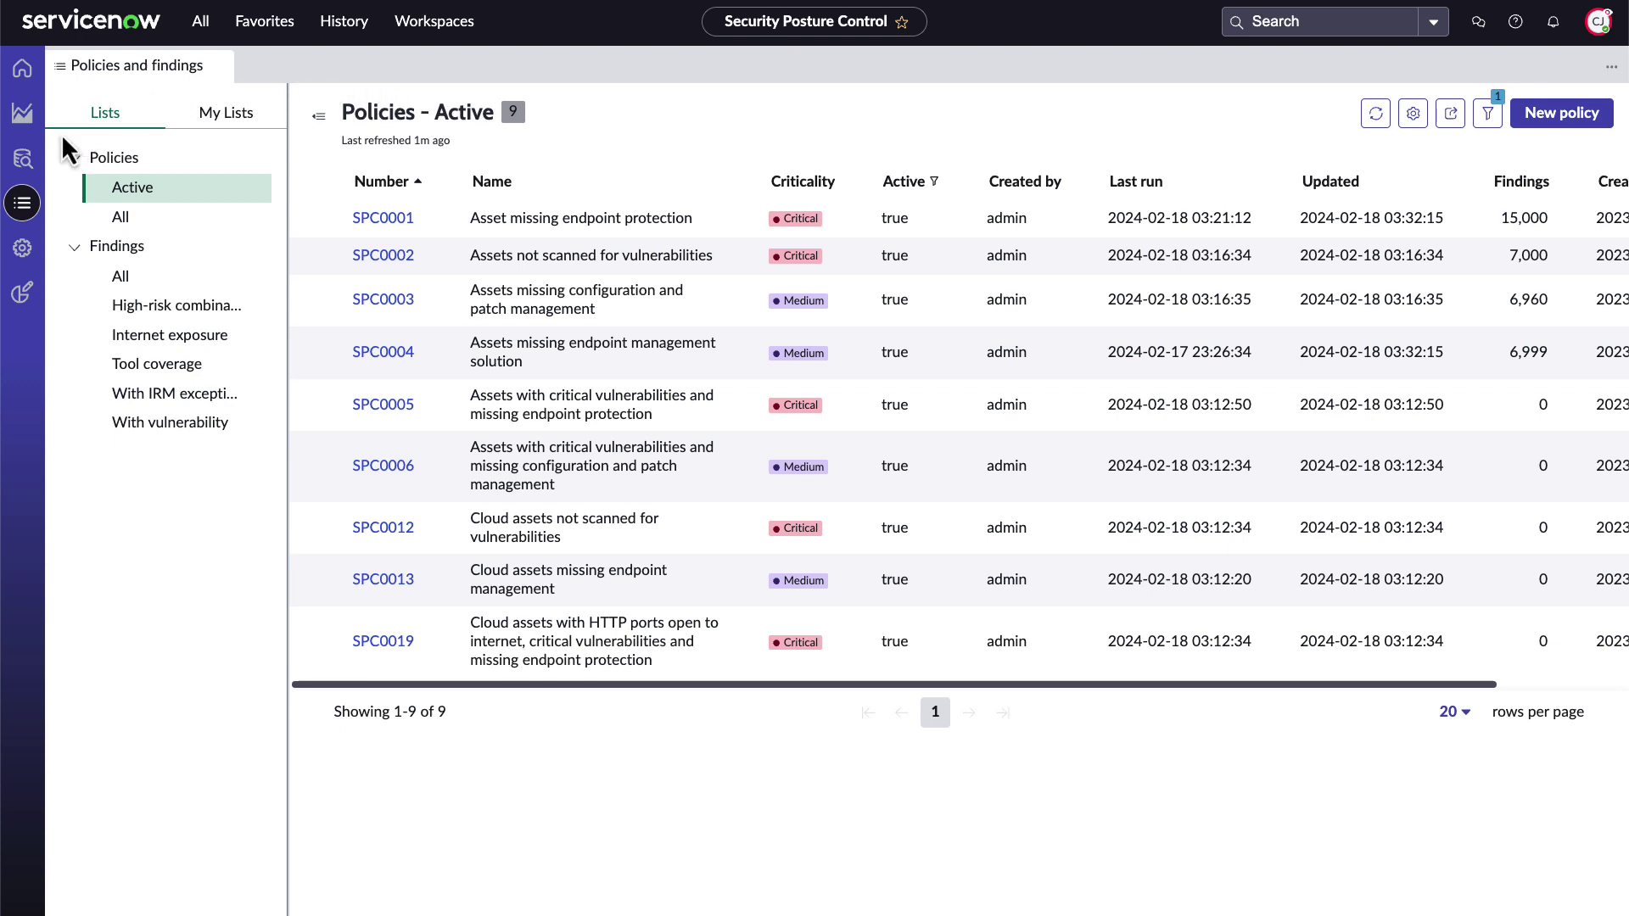
Start a new asset search on Hardware Asset records
click(39, 161)
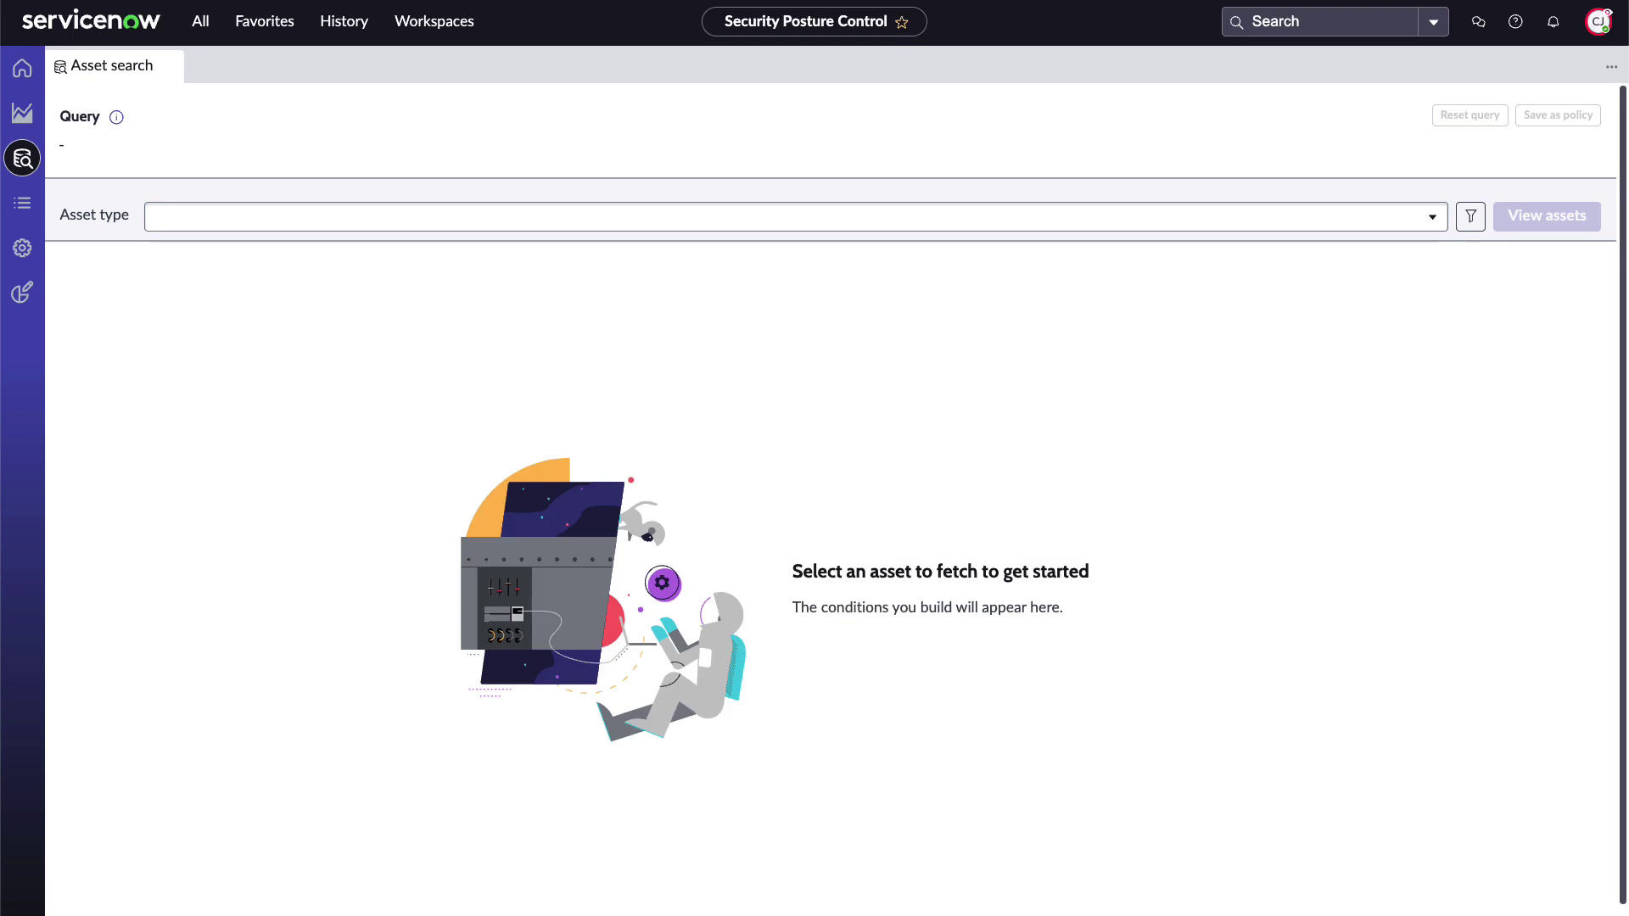
click(1413, 223)
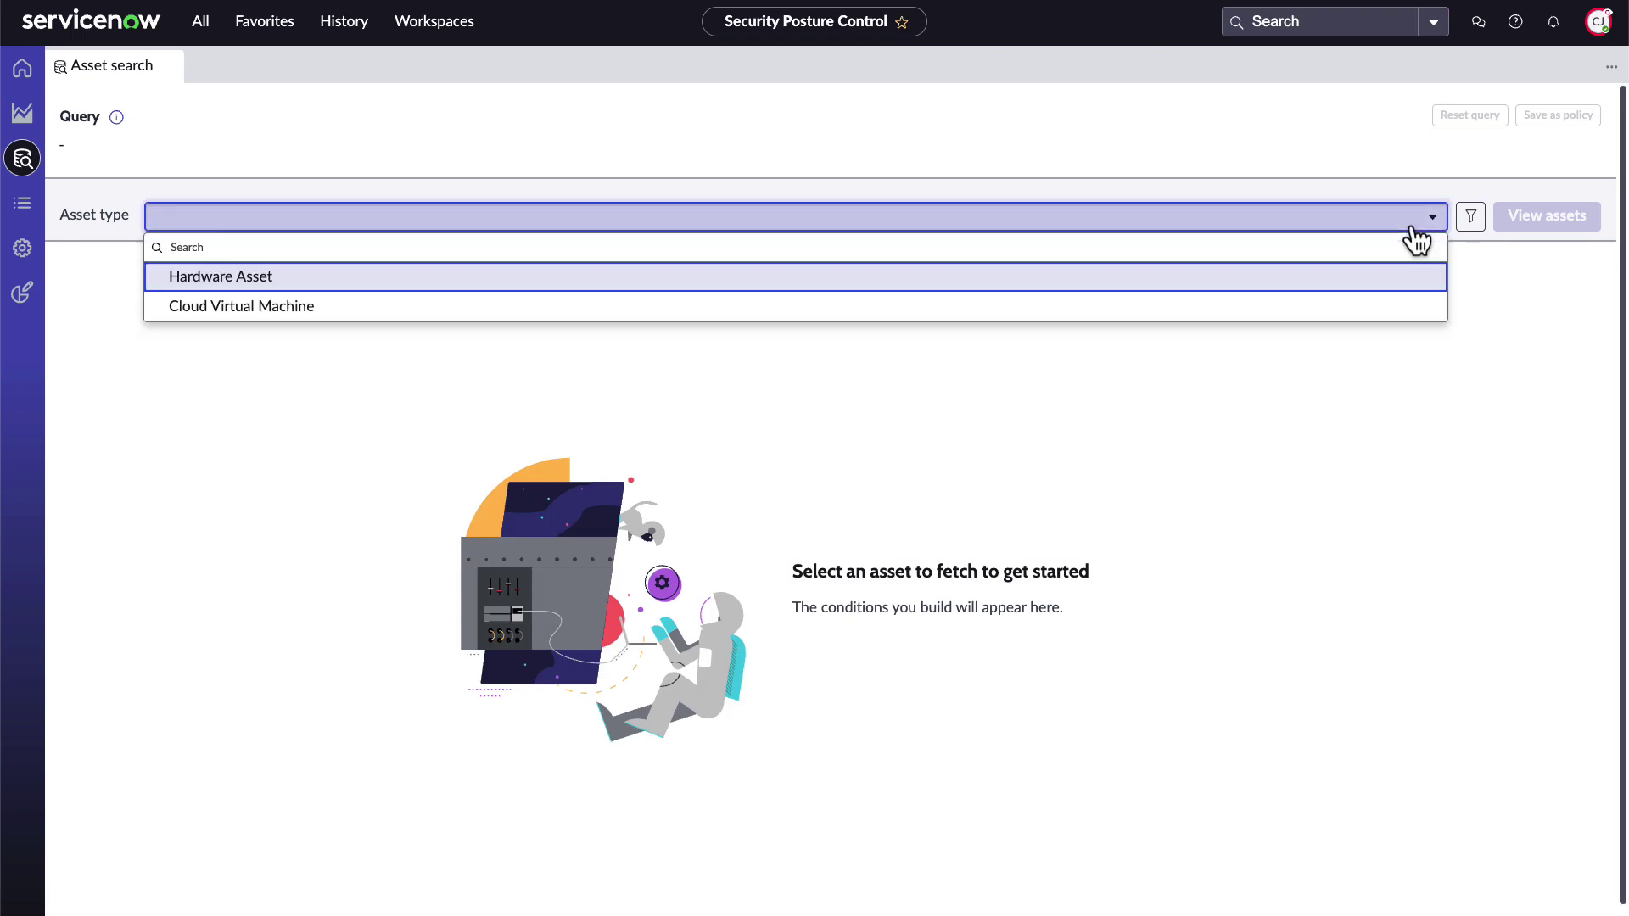
click(1362, 296)
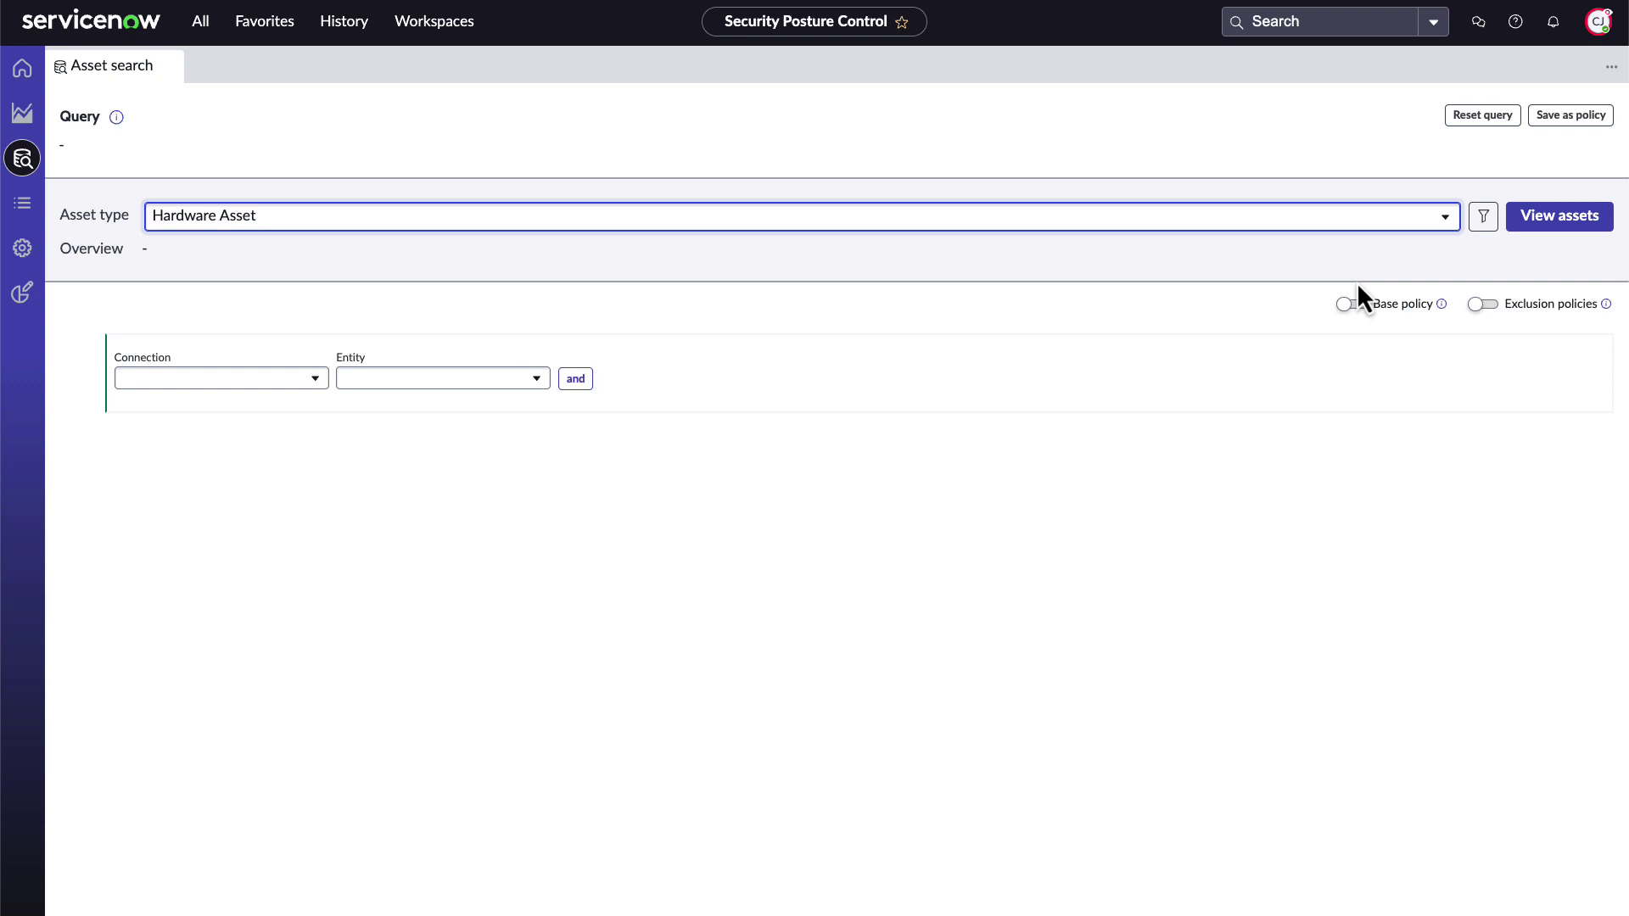
Add a condition where the SGC Rapid7 Asset's OS name contains 'Windows'
click(285, 378)
click(283, 465)
click(407, 381)
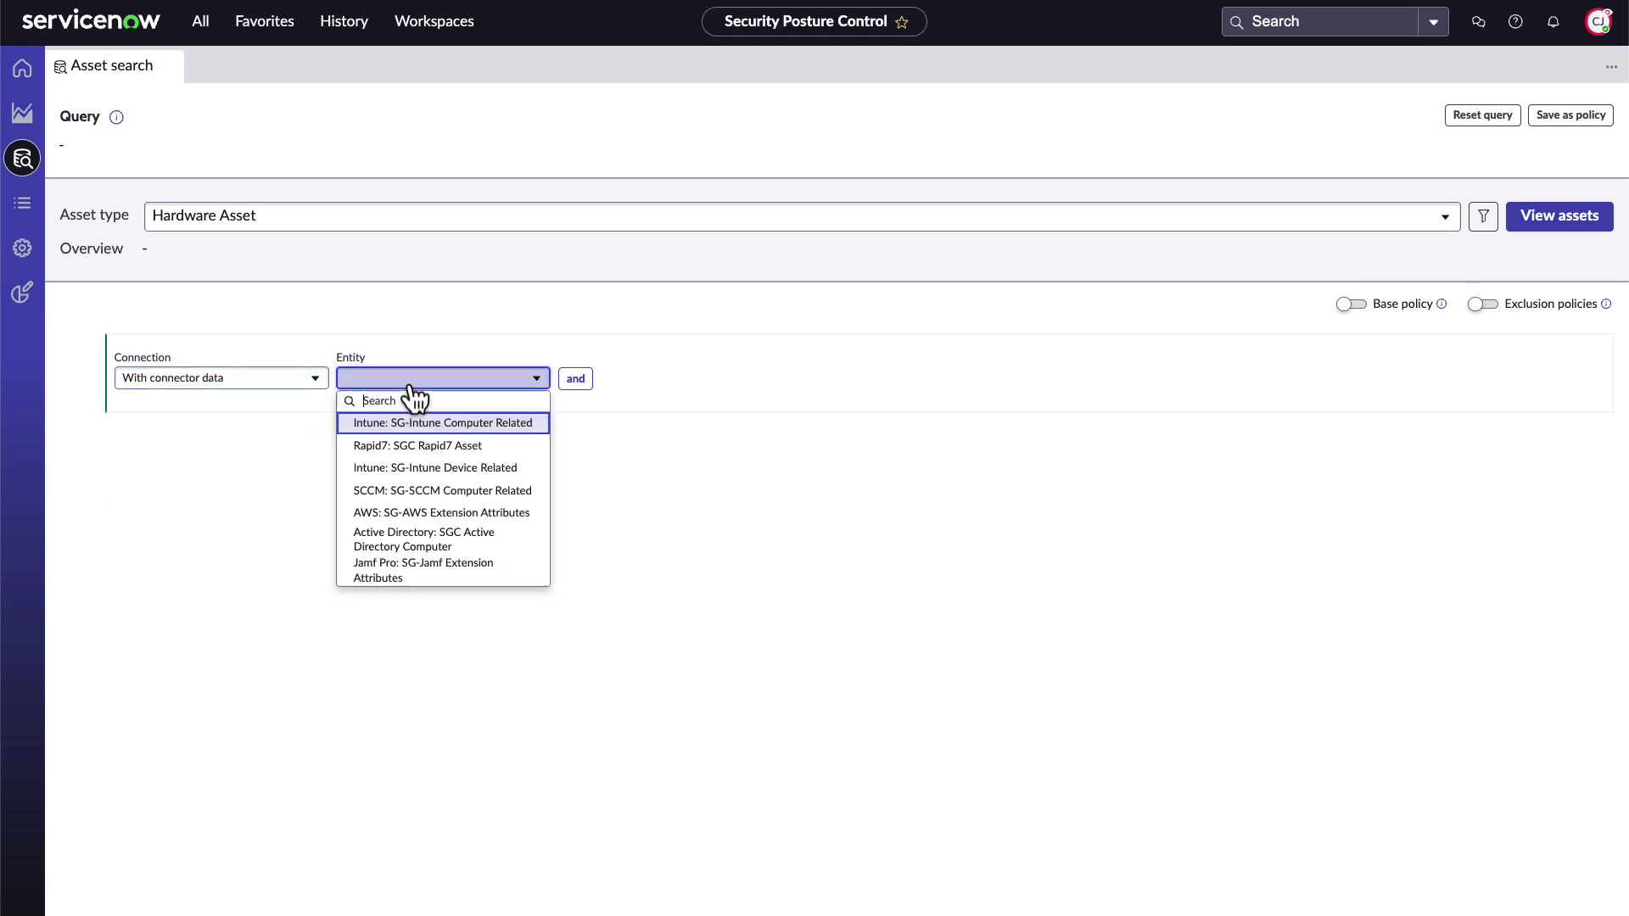
click(427, 444)
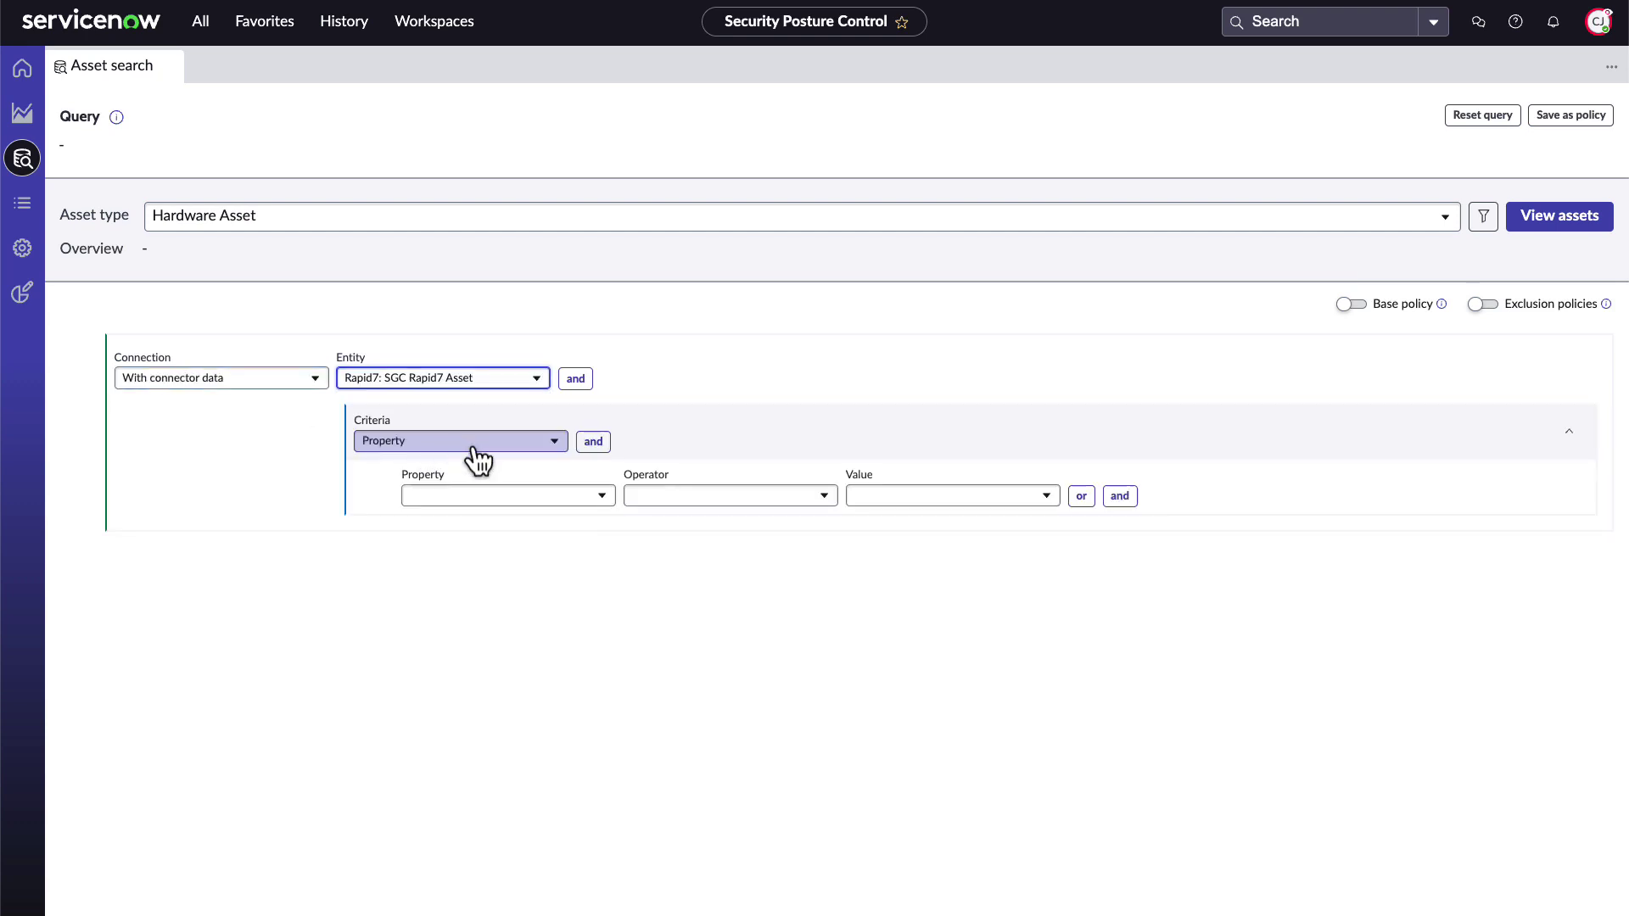
click(530, 504)
text(O)
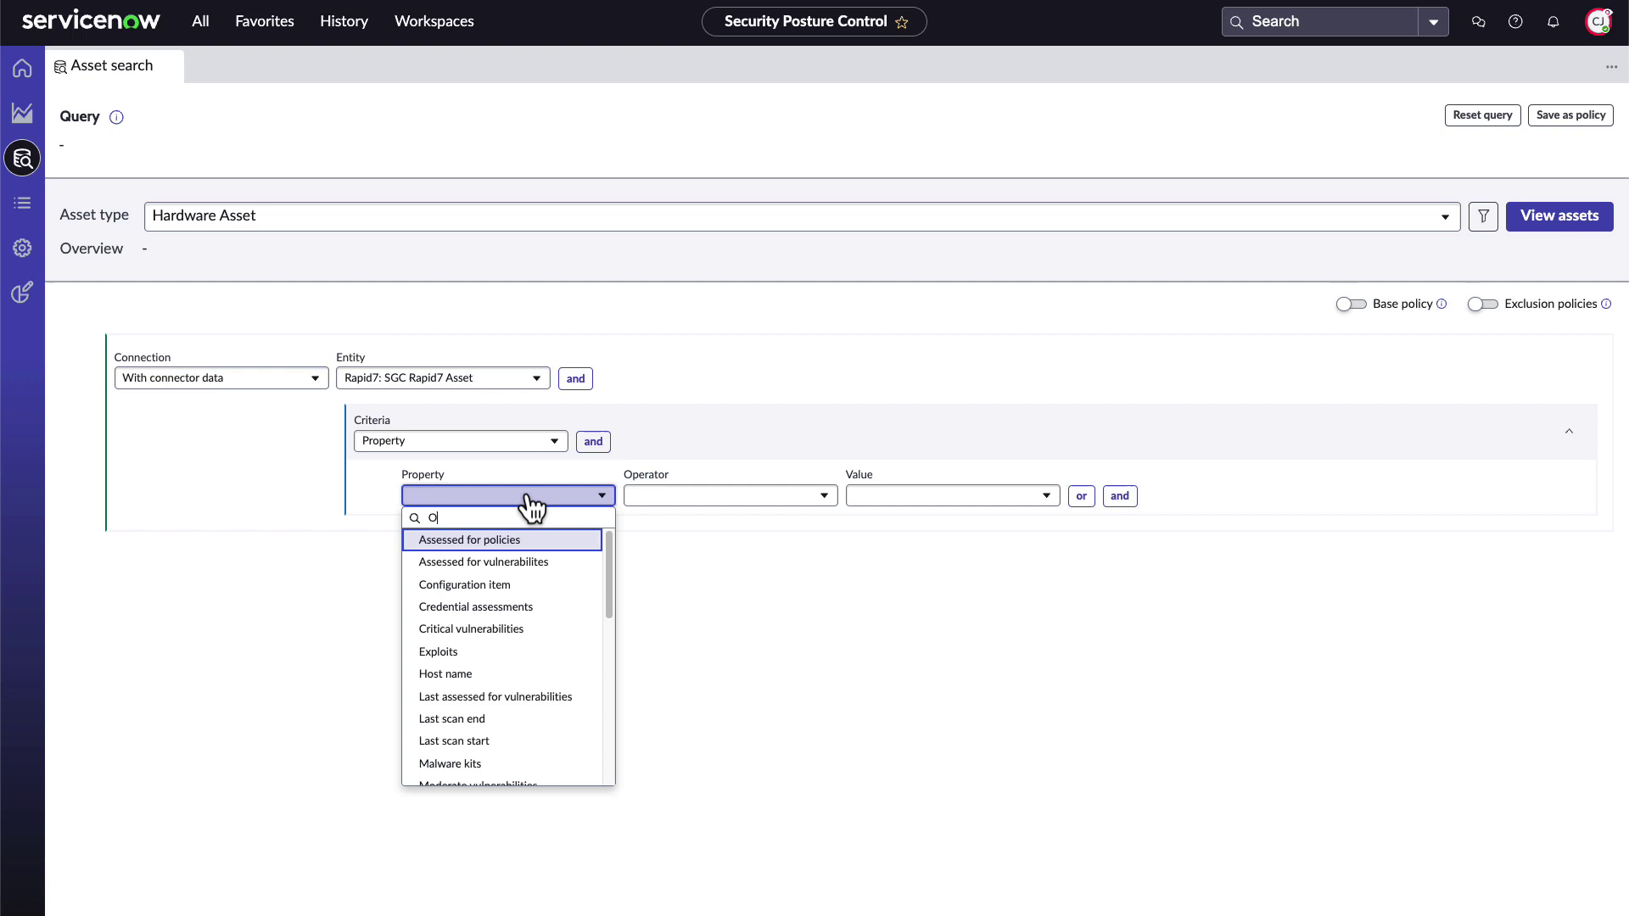
text(S name)
click(563, 542)
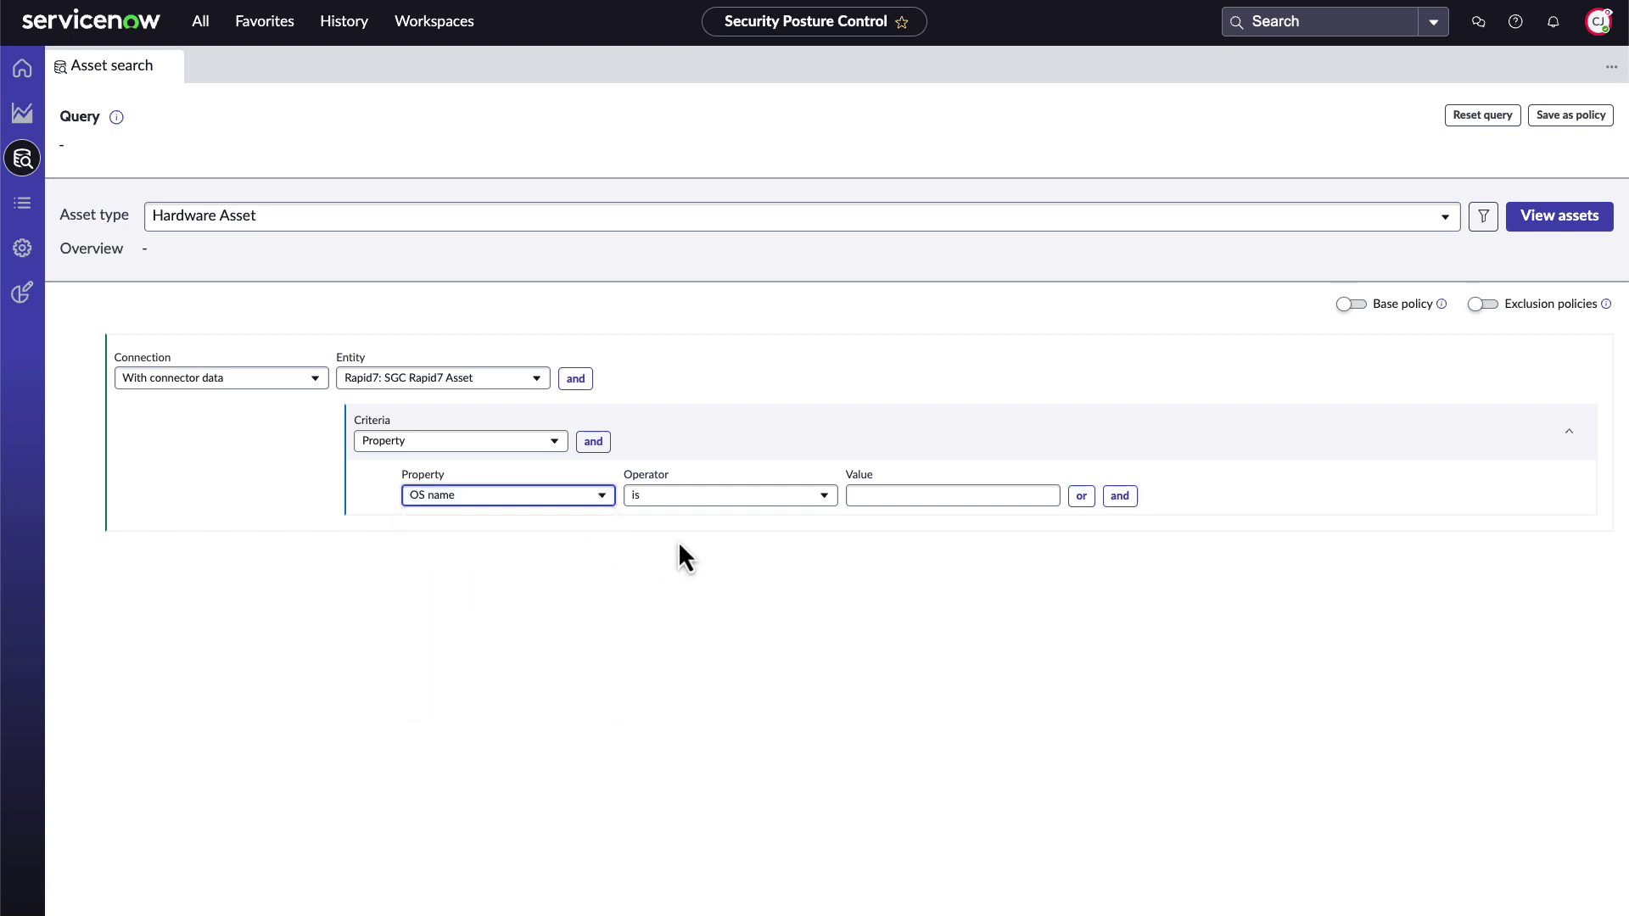
click(767, 500)
click(802, 604)
click(923, 499)
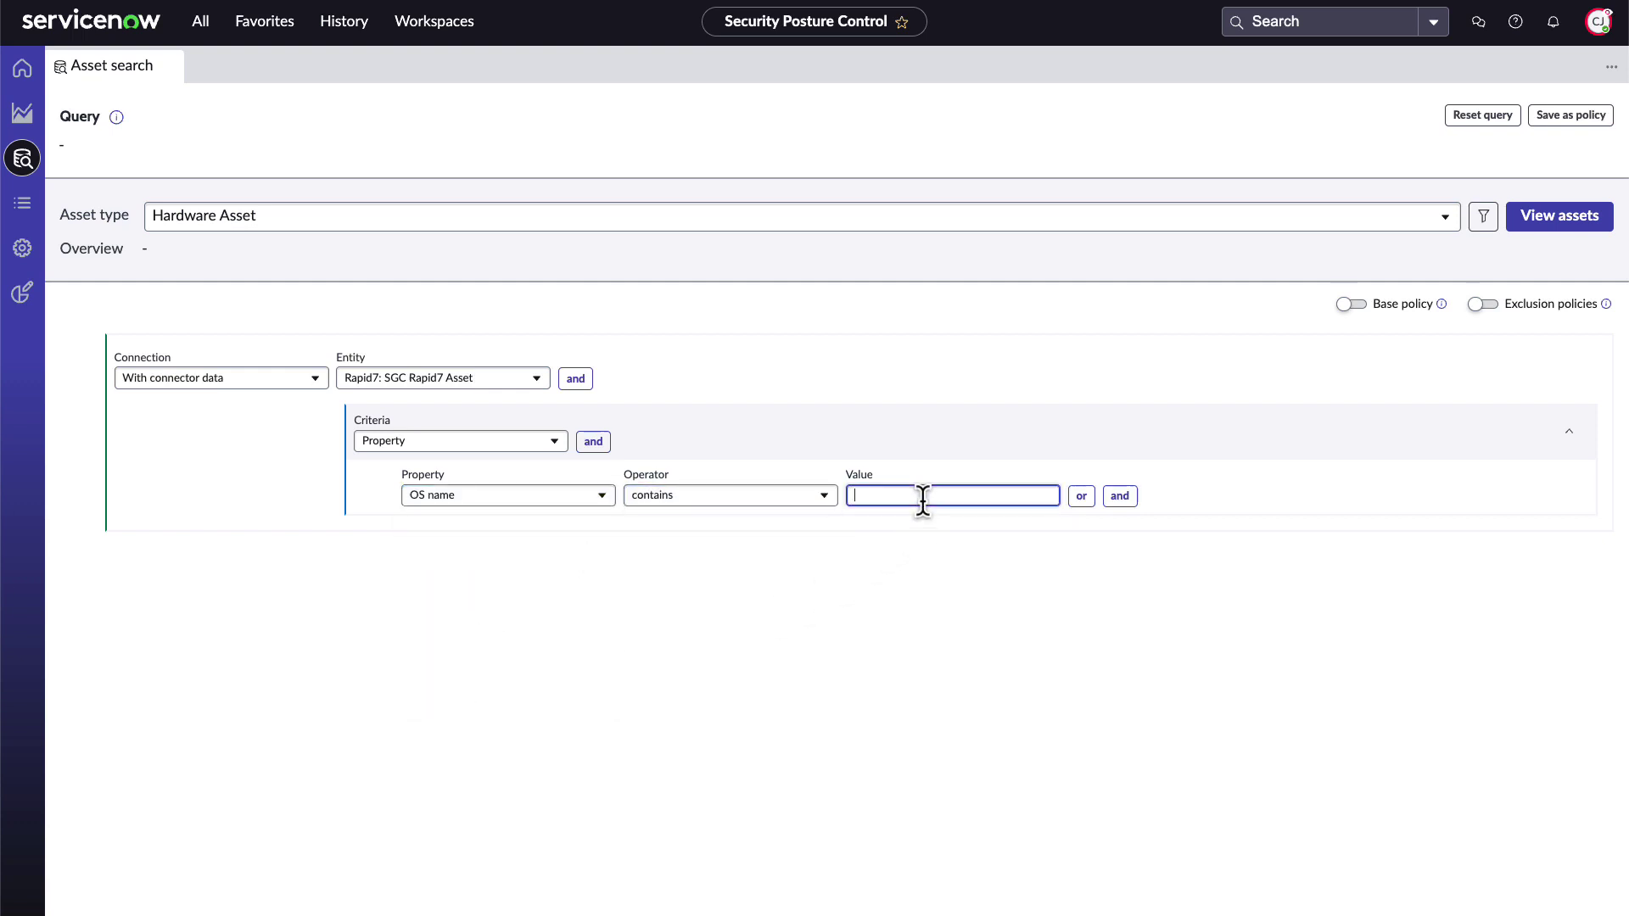
text(Windows)
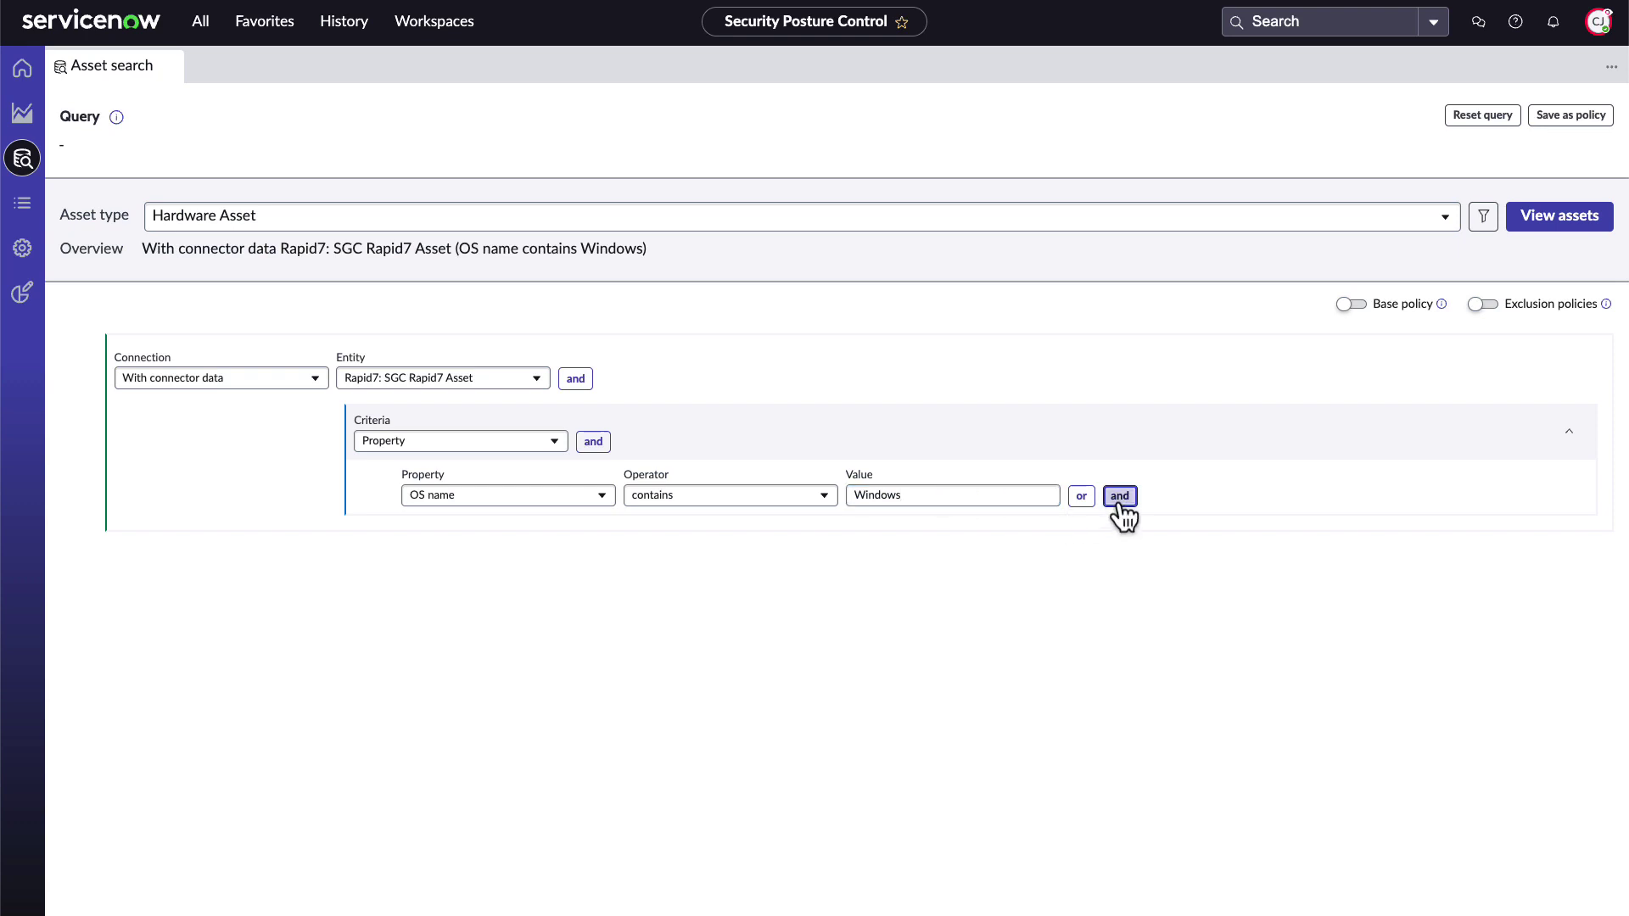
Add an AND condition requiring Critical vulnerabilities equal to 1
click(1120, 496)
click(582, 551)
text(Cri)
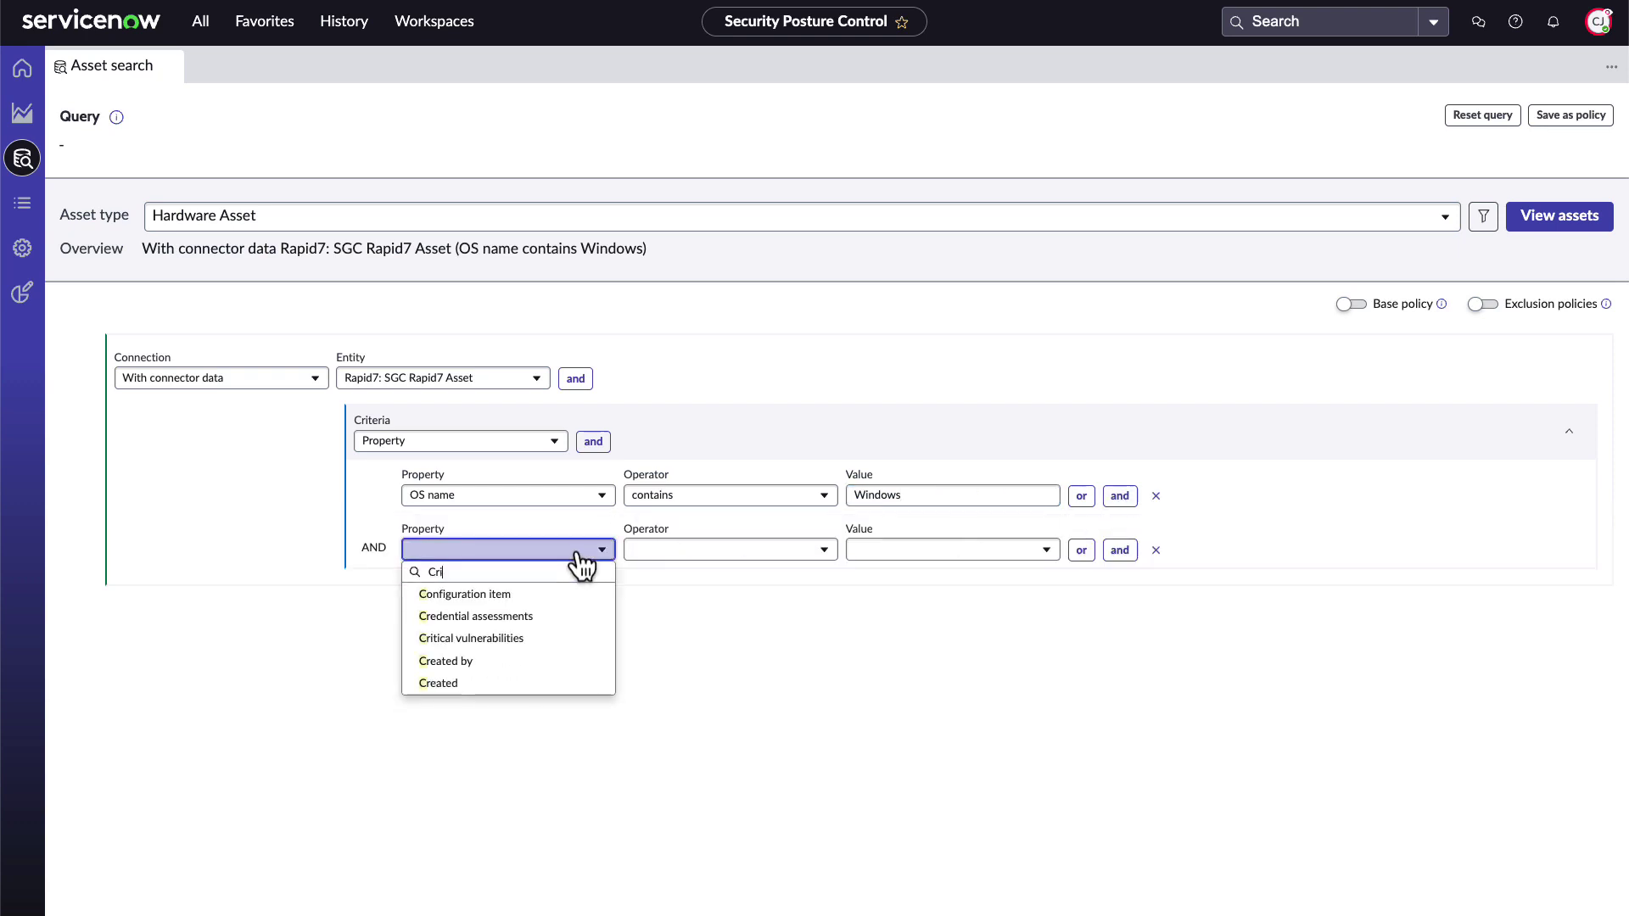
text(tical Vuln)
click(585, 597)
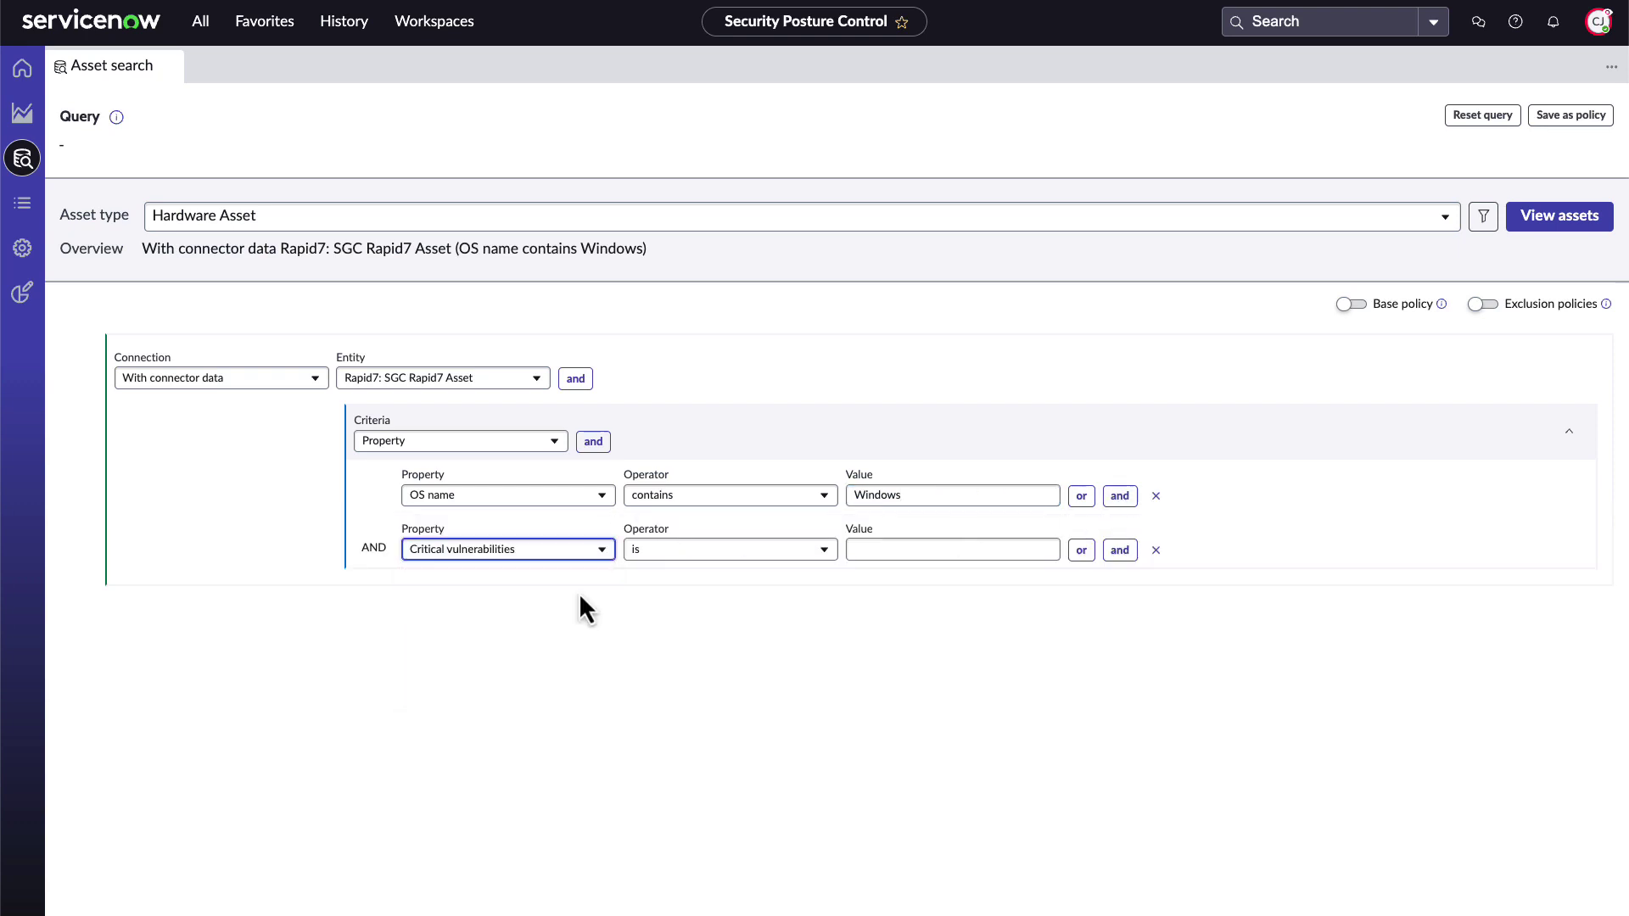
click(945, 552)
text(1)
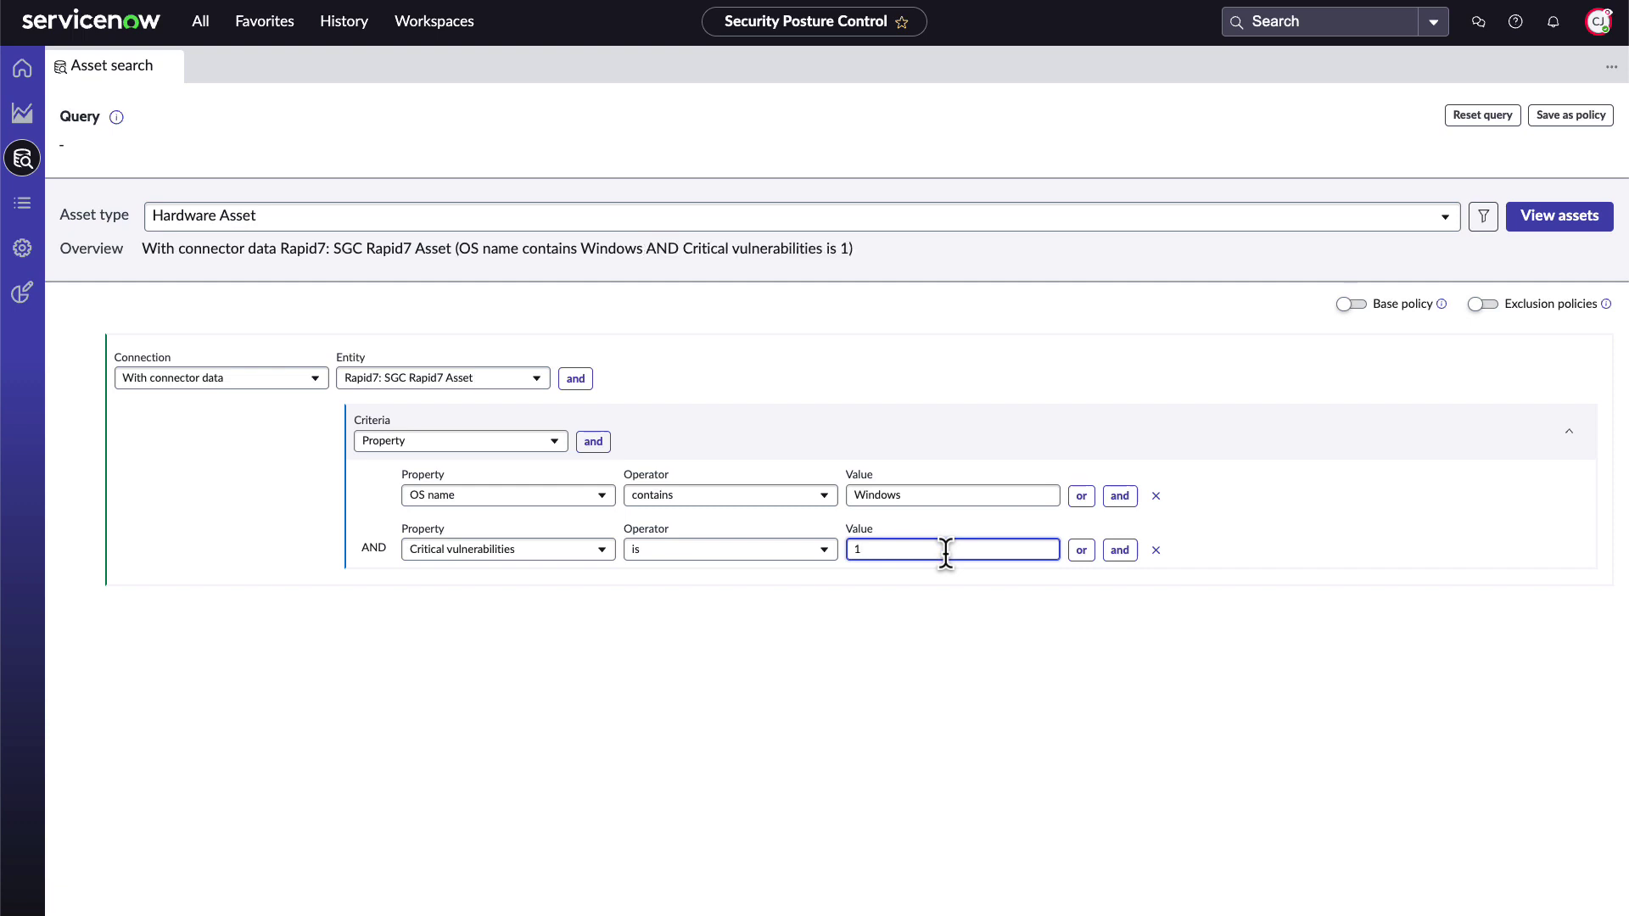
Add a block excluding assets reported by product-name CrowdStrike, and list the matching assets
click(575, 378)
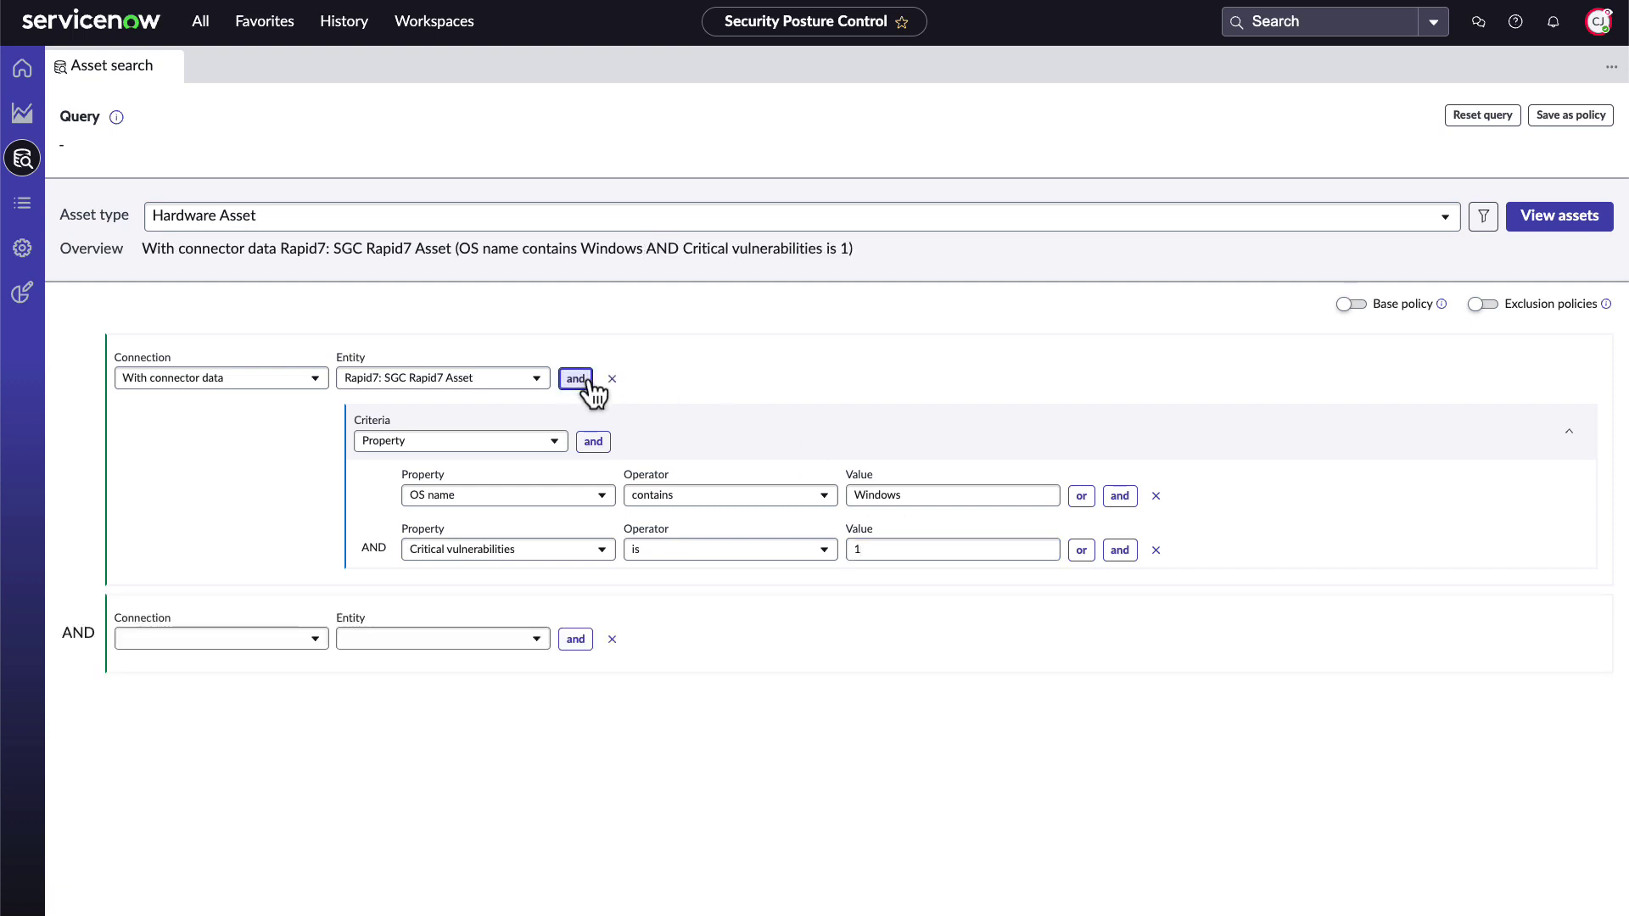
click(271, 647)
click(272, 709)
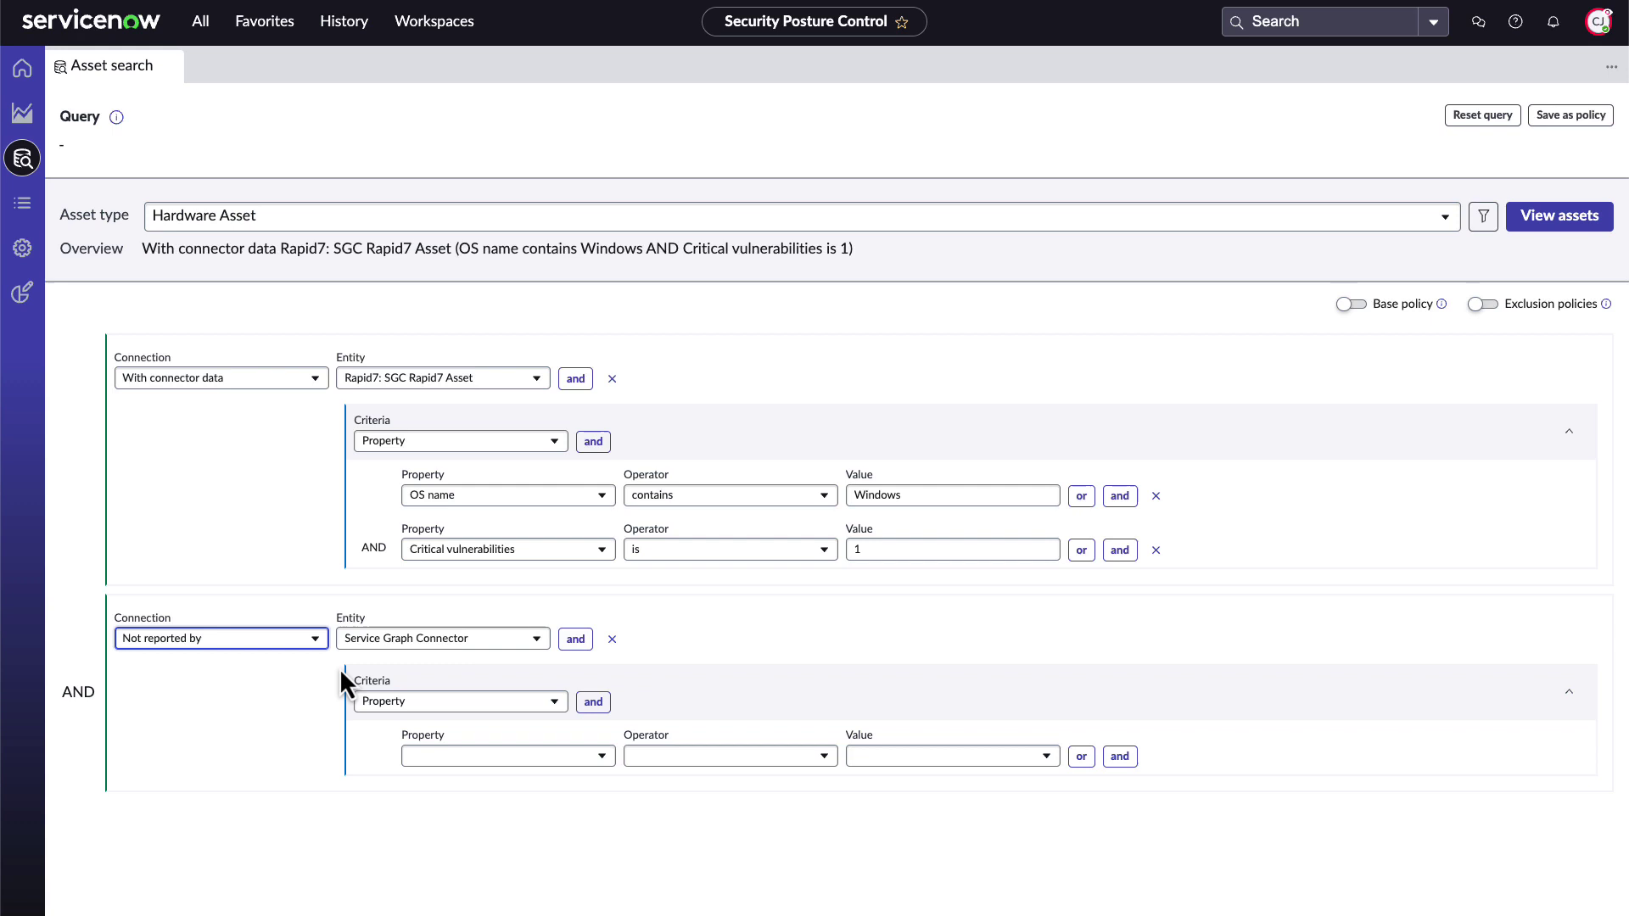
click(443, 758)
click(478, 819)
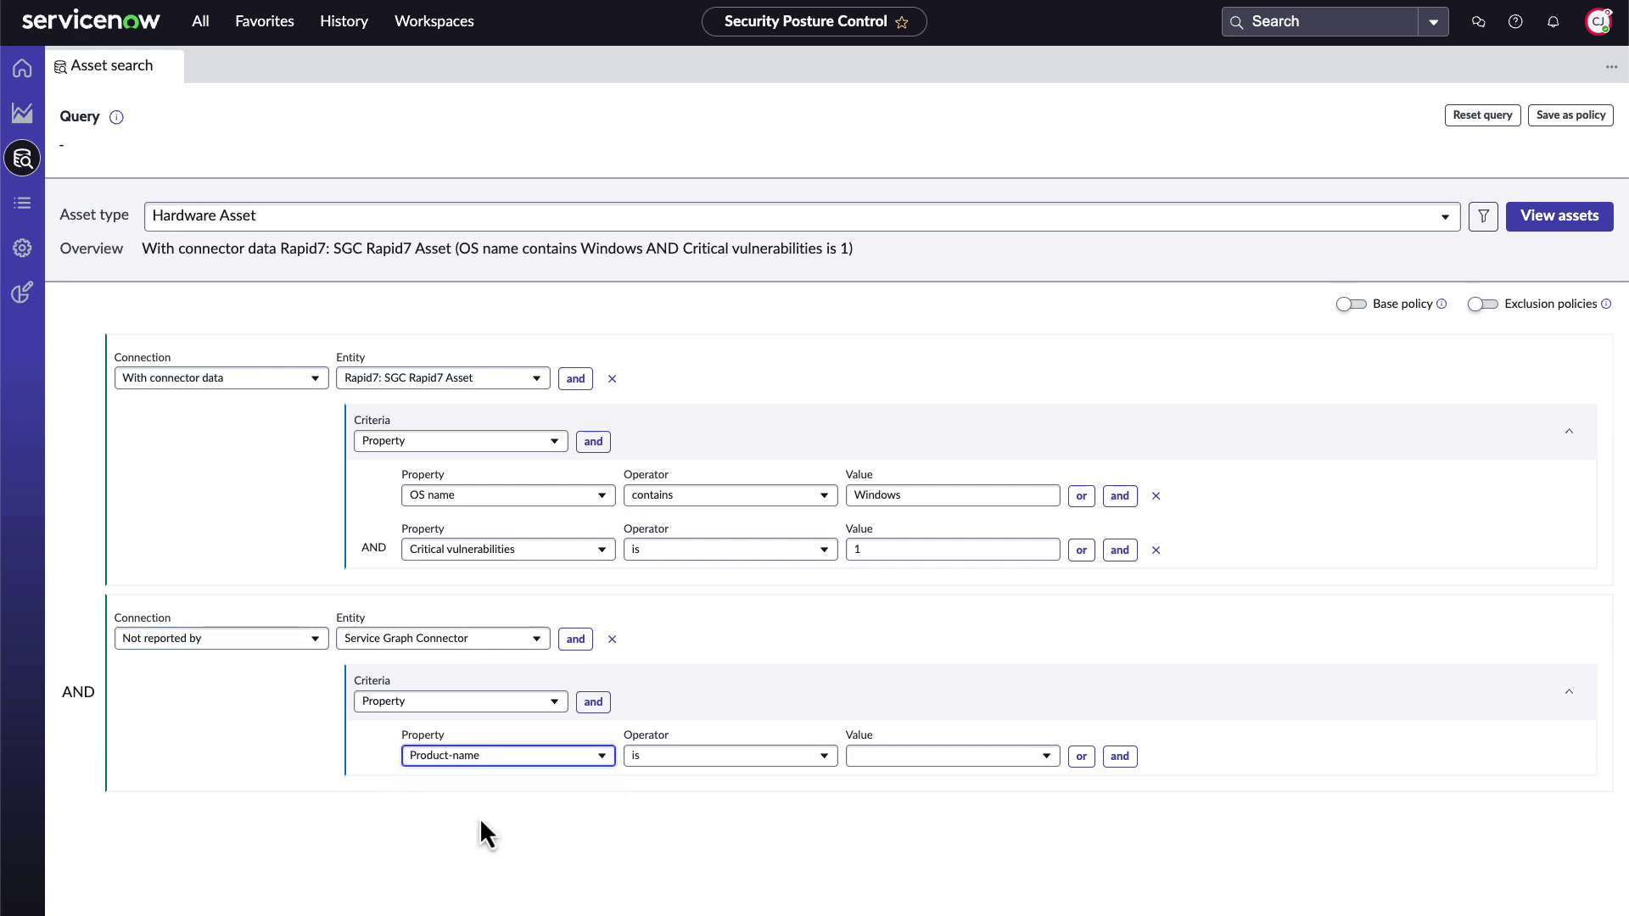
click(889, 758)
scroll(929, 636, down, 1)
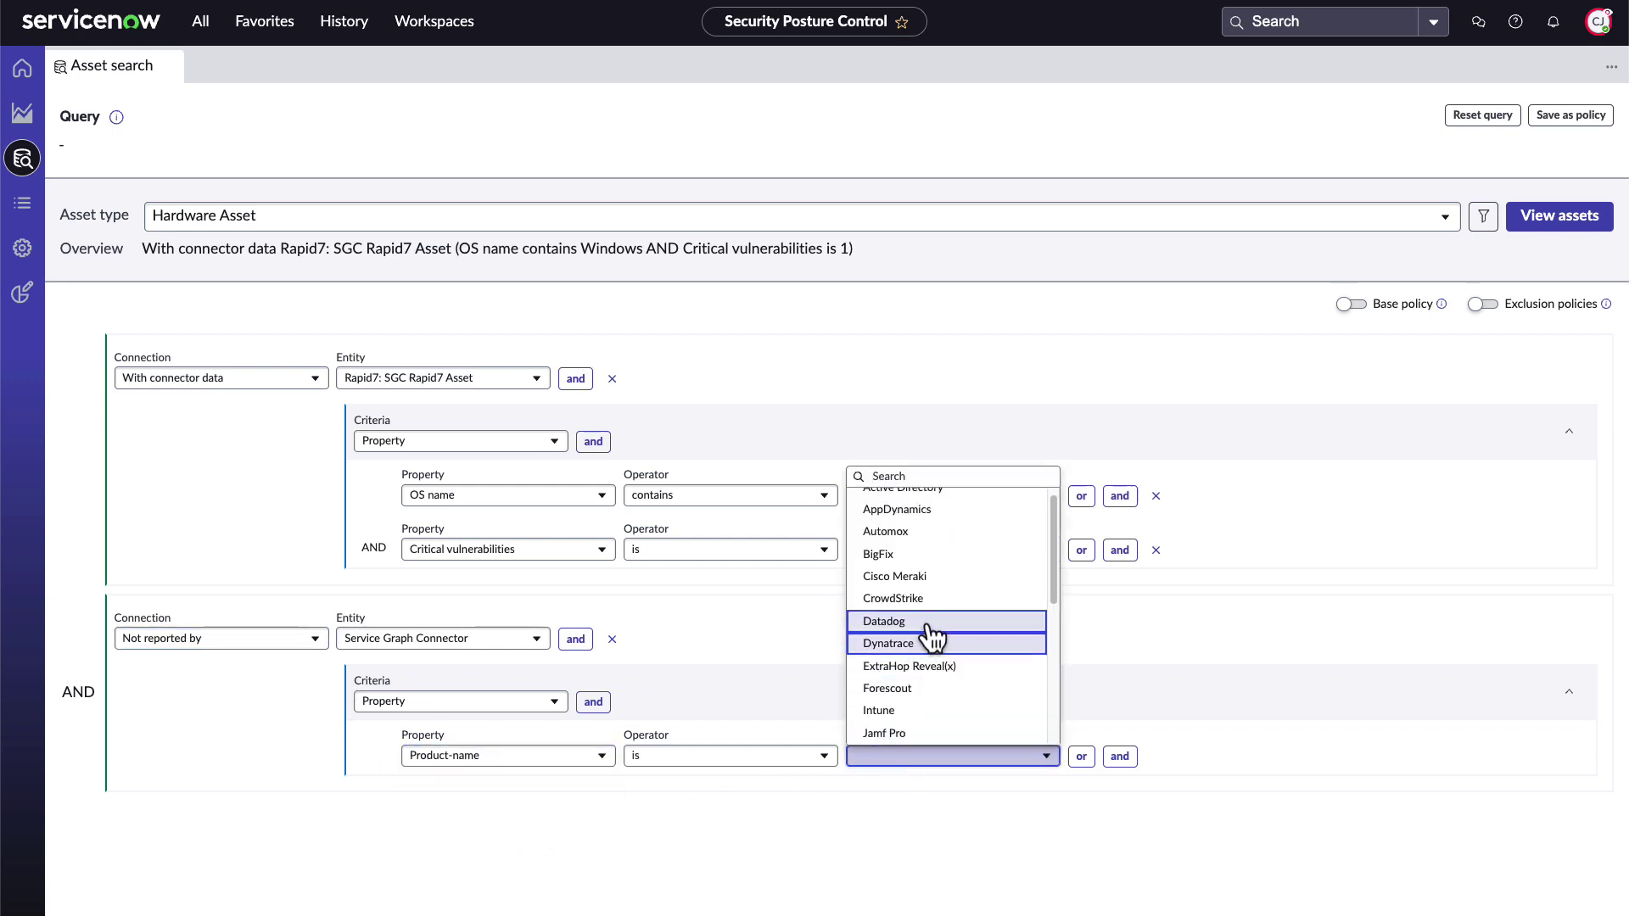
click(942, 600)
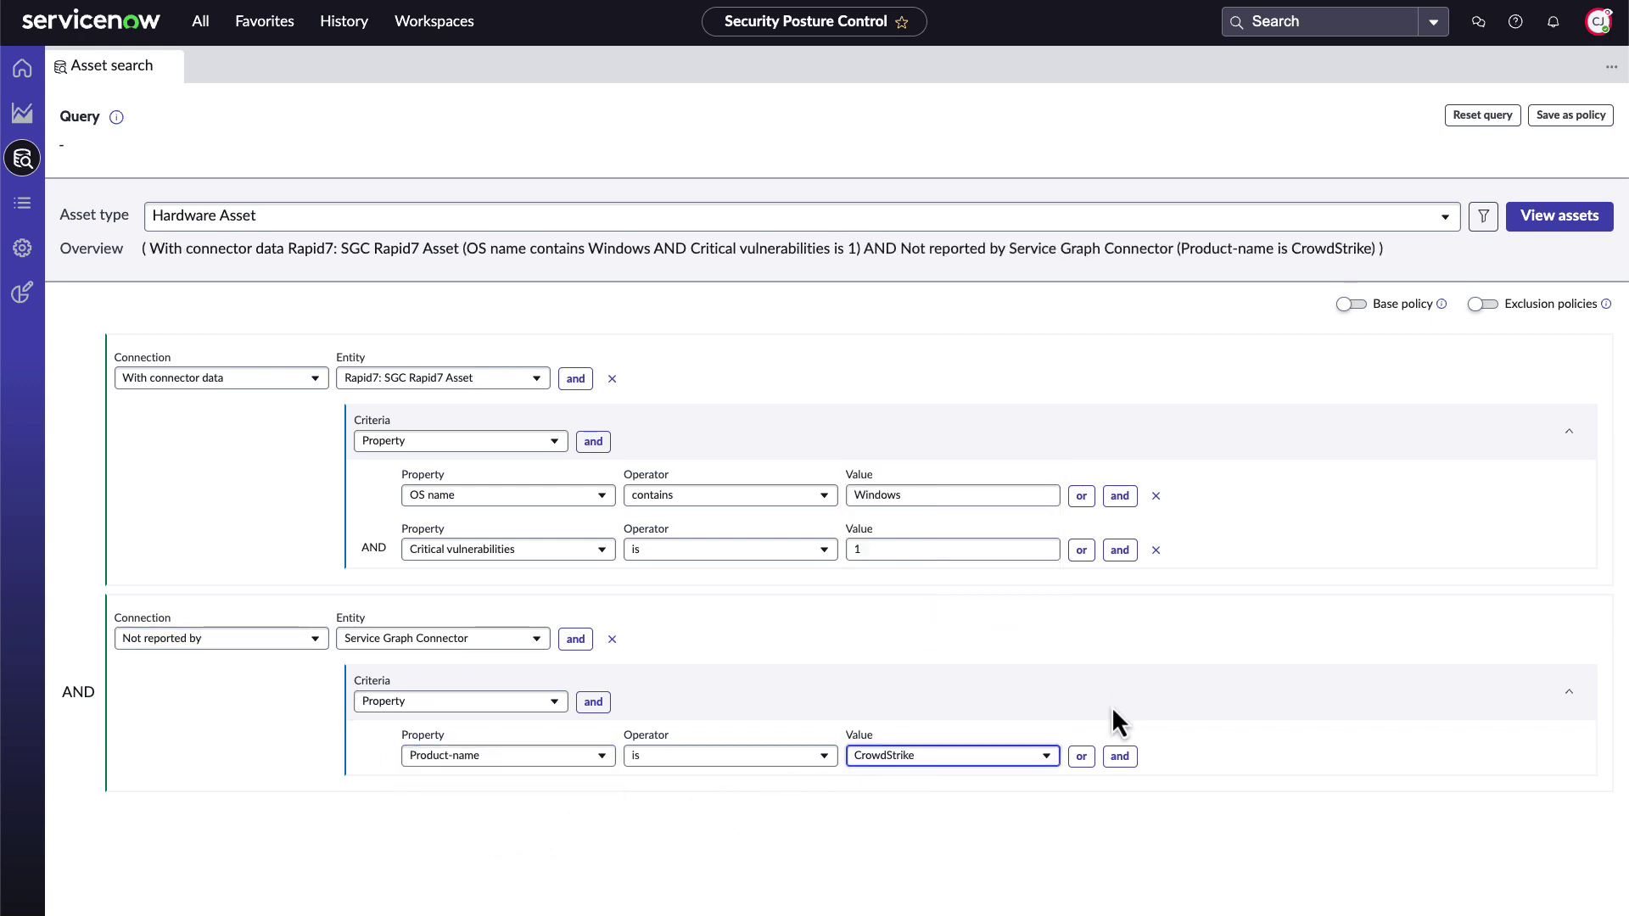
click(1240, 841)
click(1558, 220)
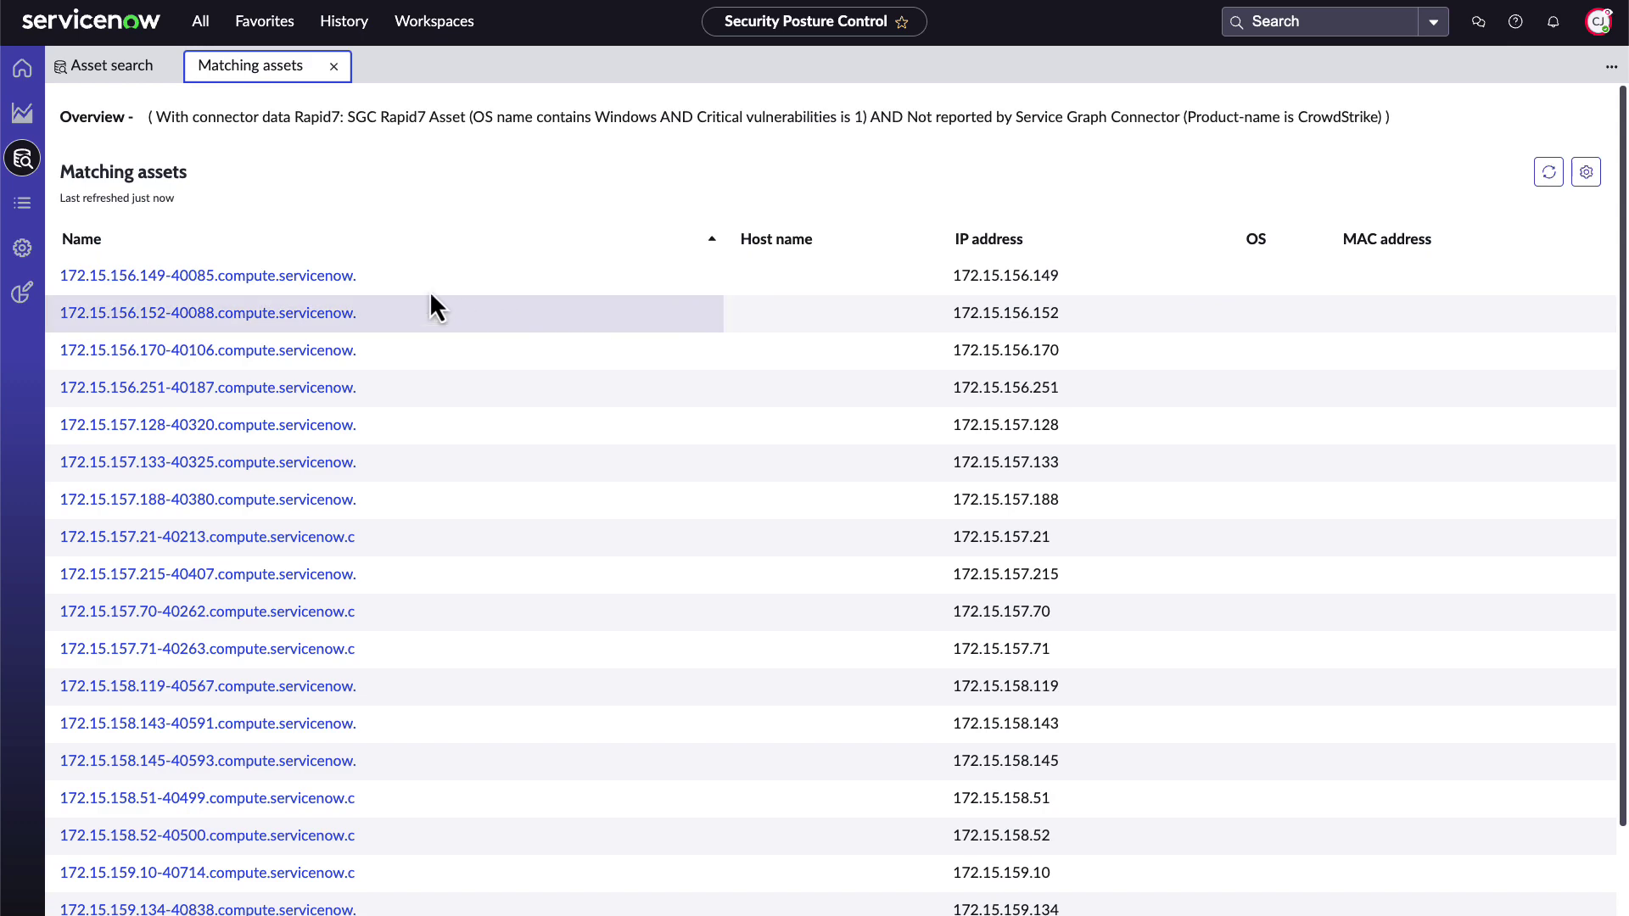
Inspect asset 172.15.156.149's details and Rapid7 connector data, then return to the asset search
click(306, 276)
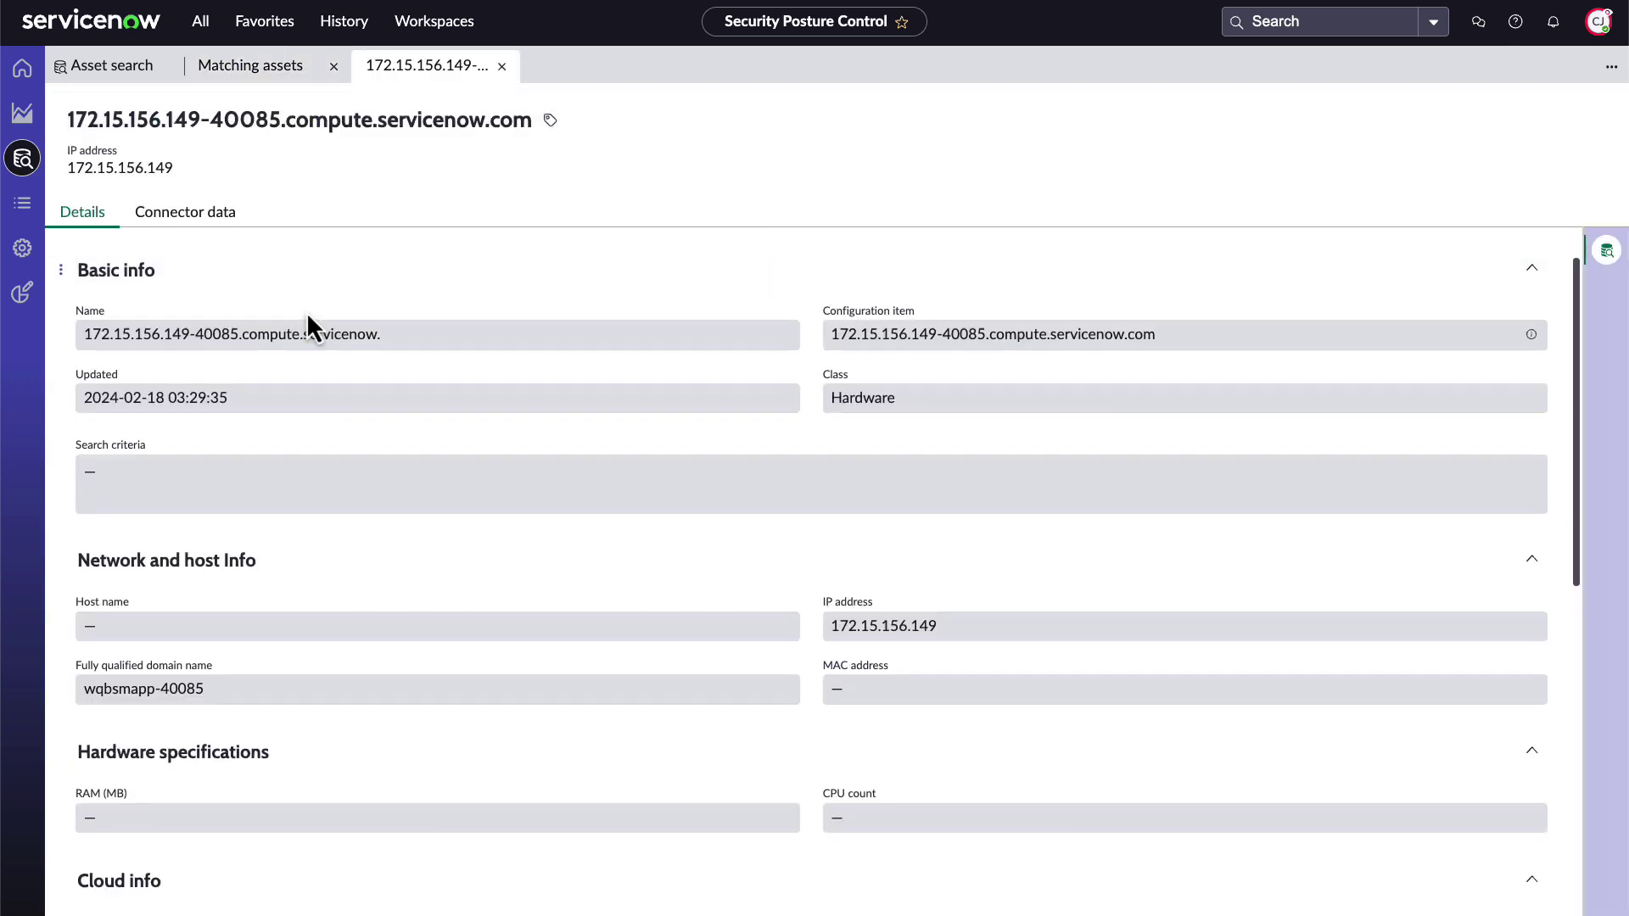
scroll(492, 505, down, 3)
scroll(497, 530, down, 3)
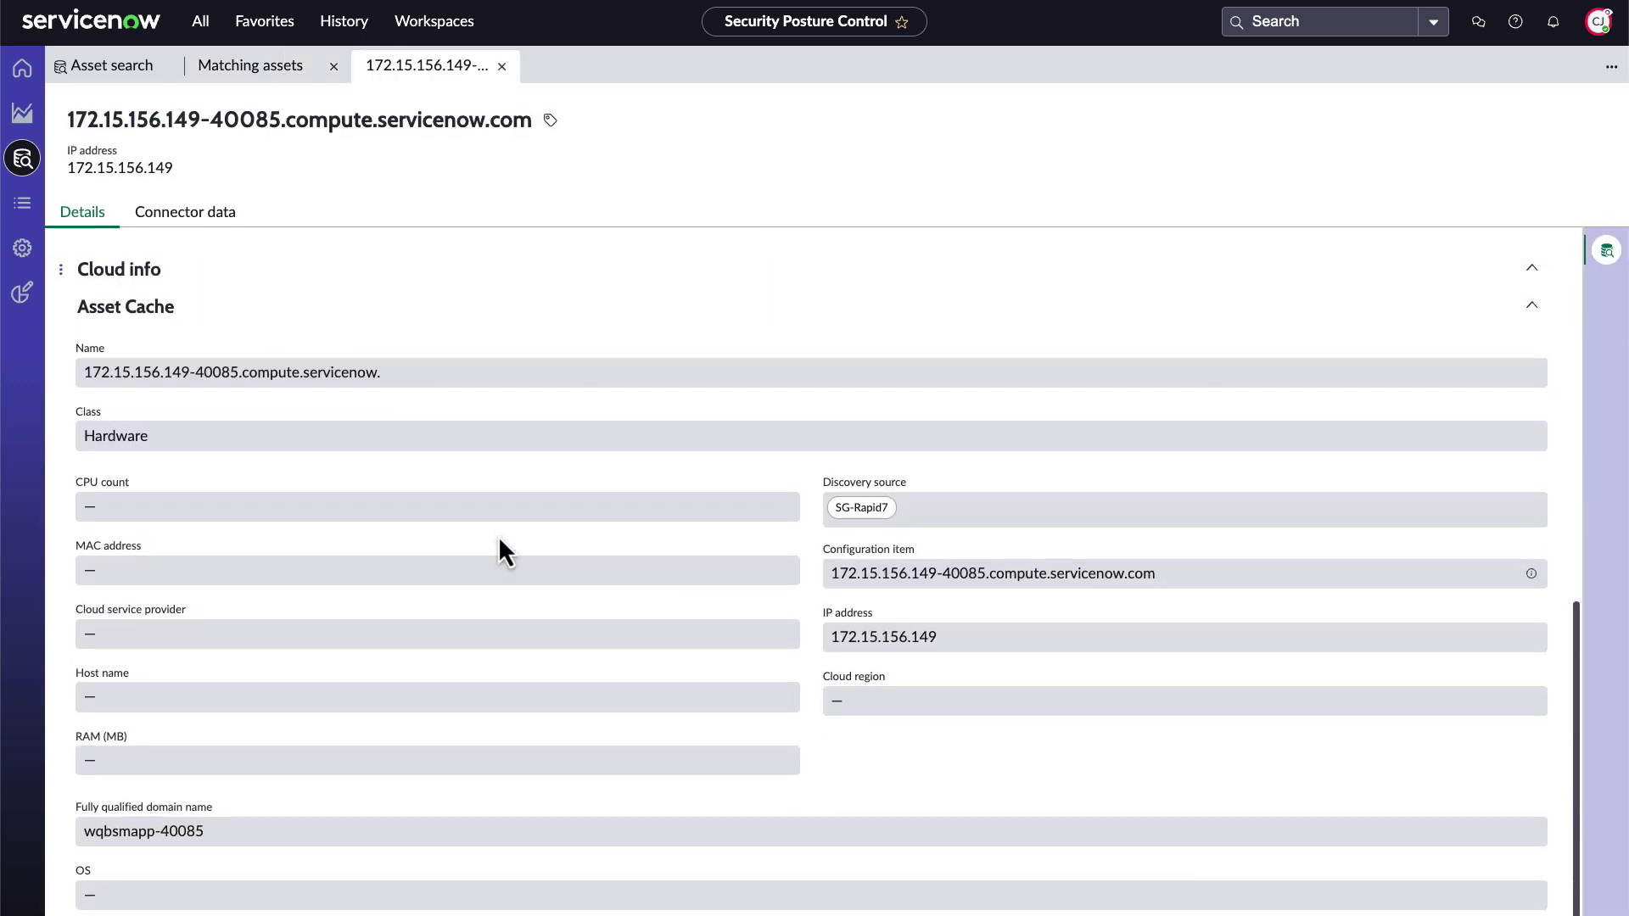
scroll(499, 549, up, 3)
scroll(499, 550, up, 3)
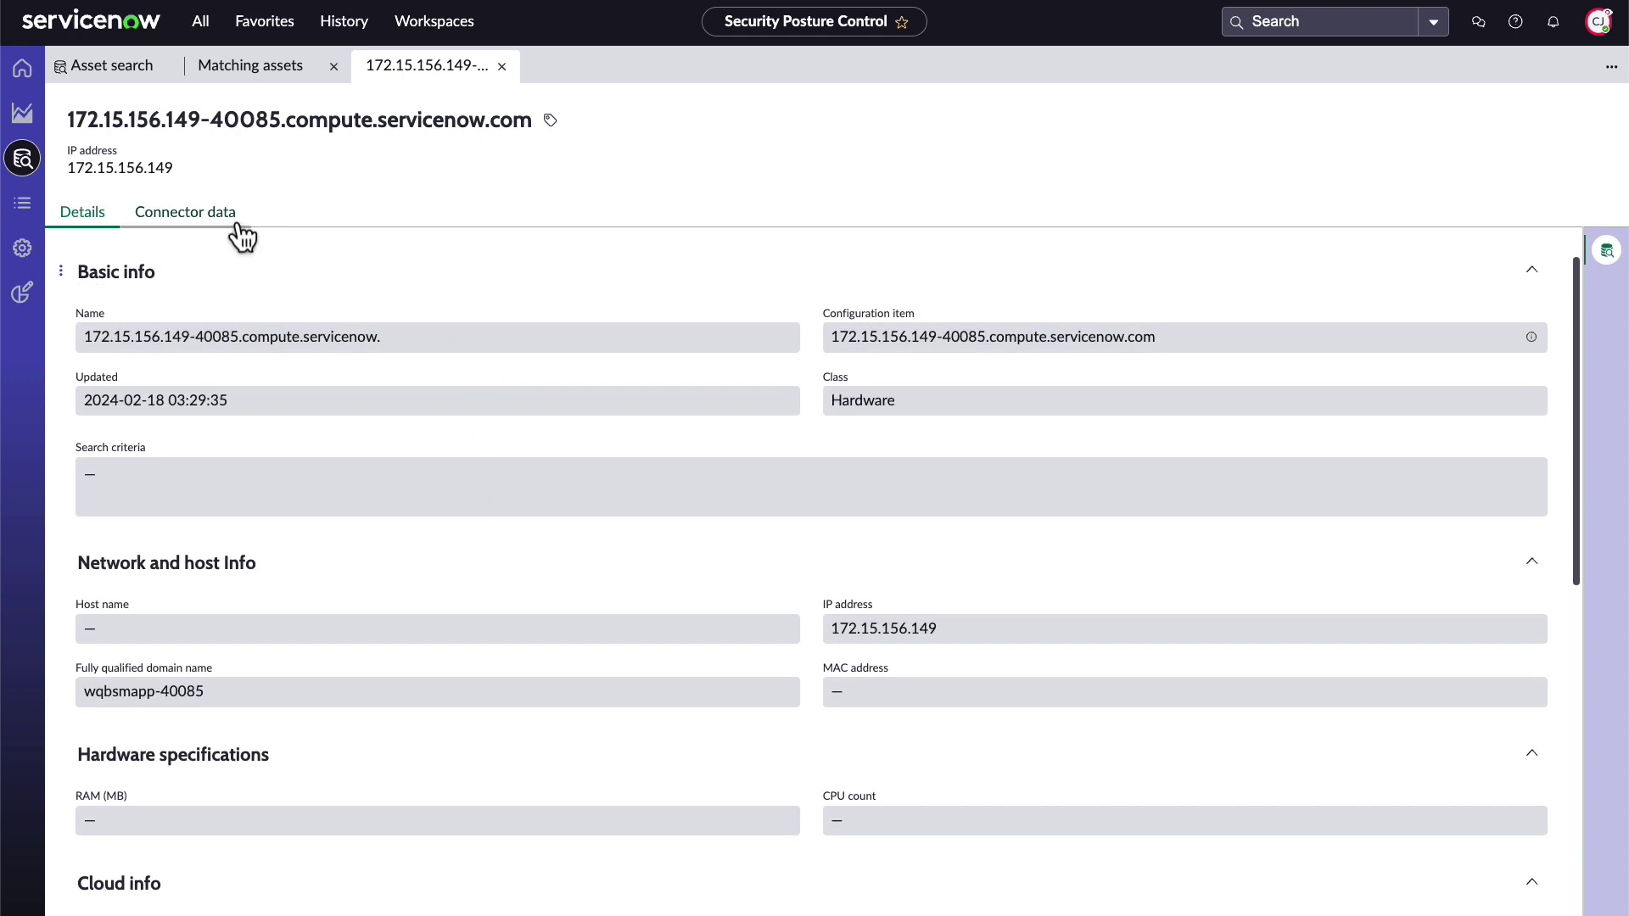
click(241, 234)
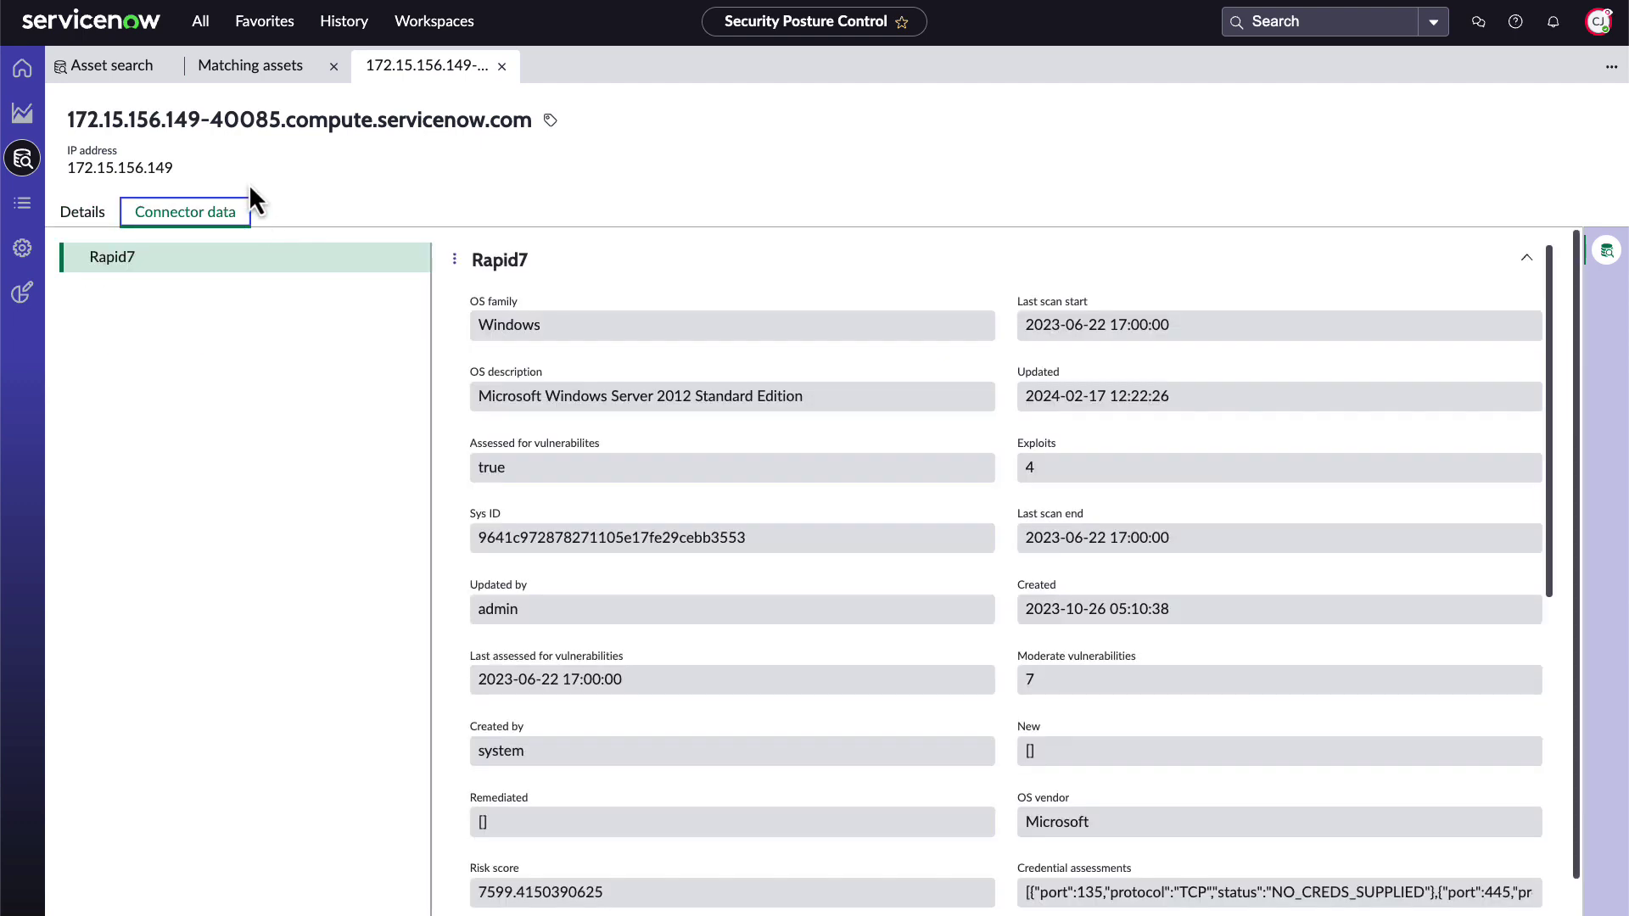
click(115, 66)
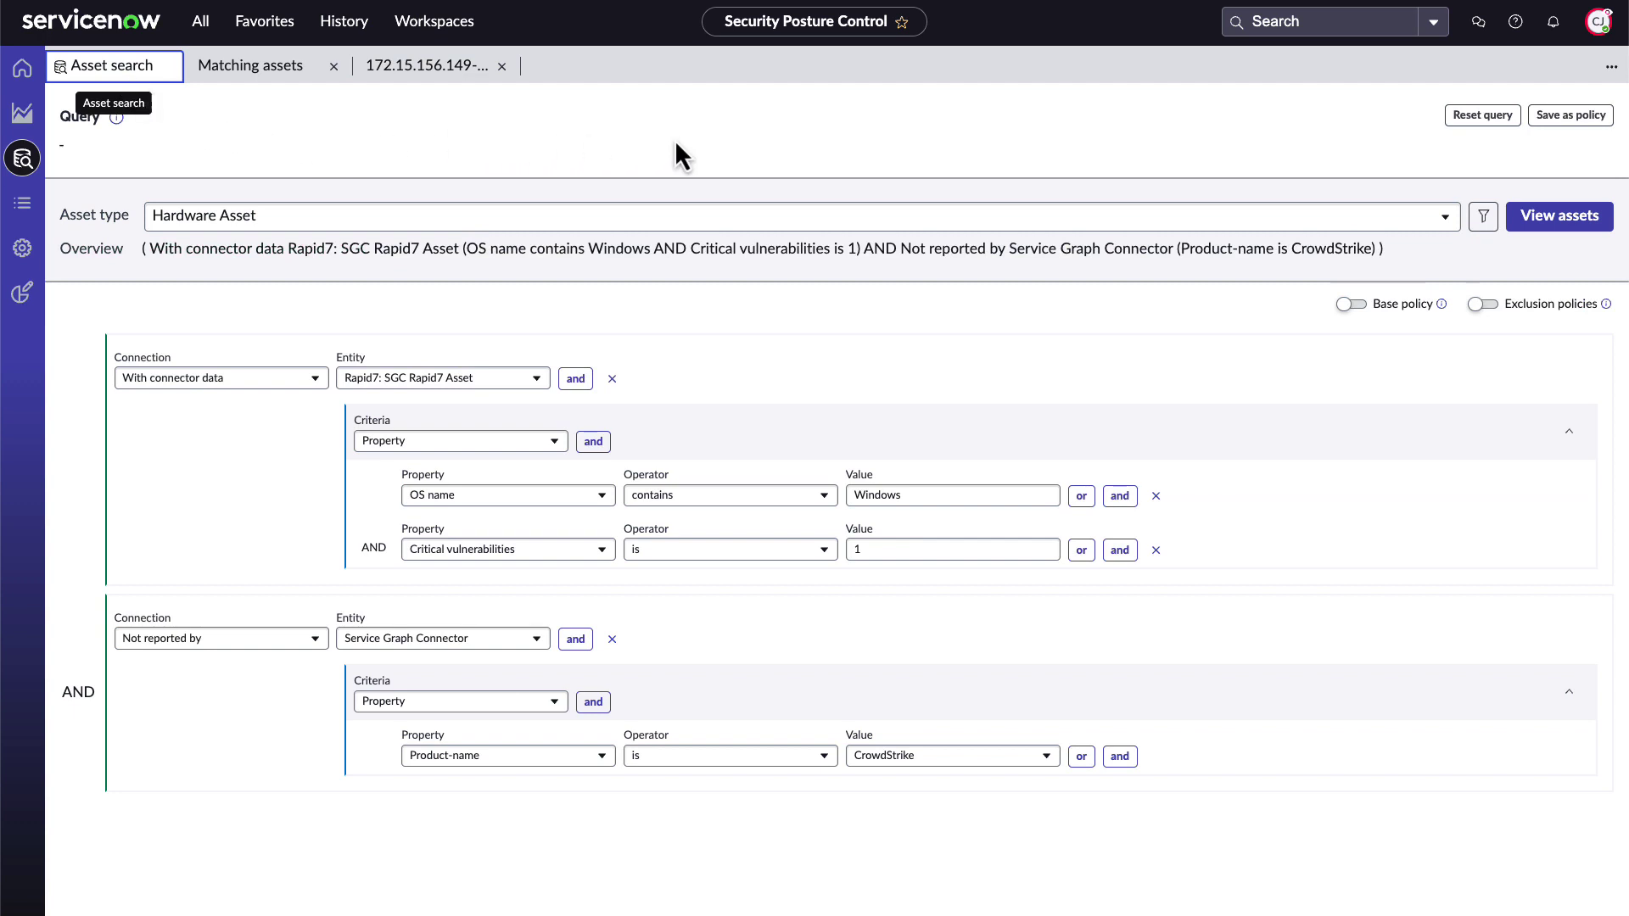
Name the policy 'Rapid7 Connections without CrowdStrike' and describe it as Windows Rapid7 assets with critical vulnerabilities
click(1576, 119)
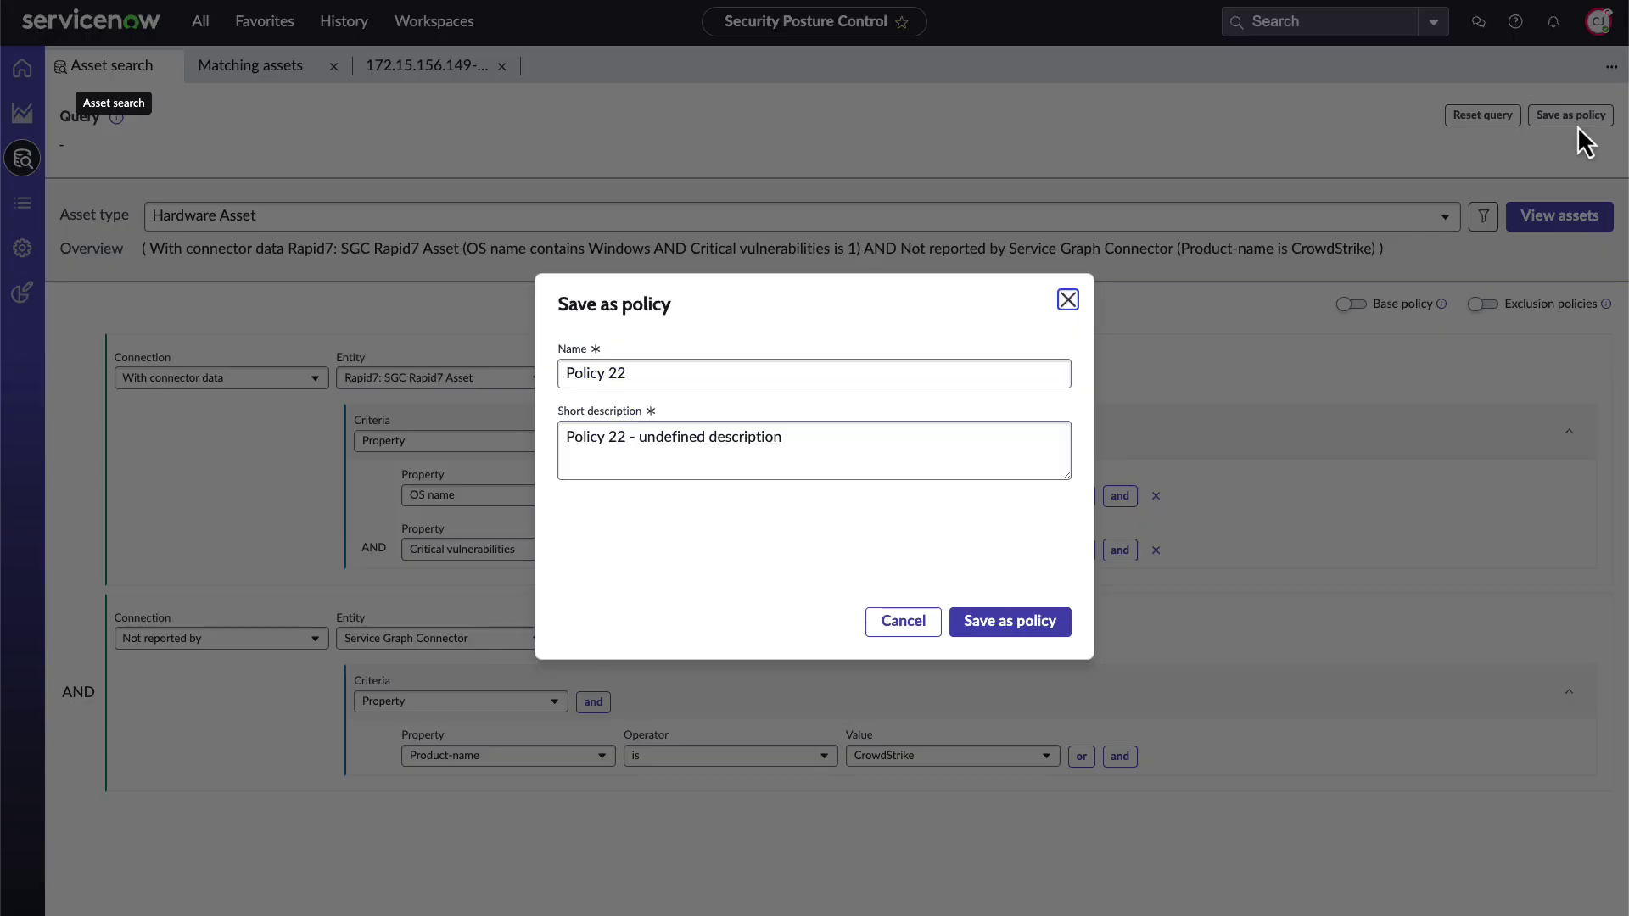
click(729, 378)
key(ctrl+a)
text(R)
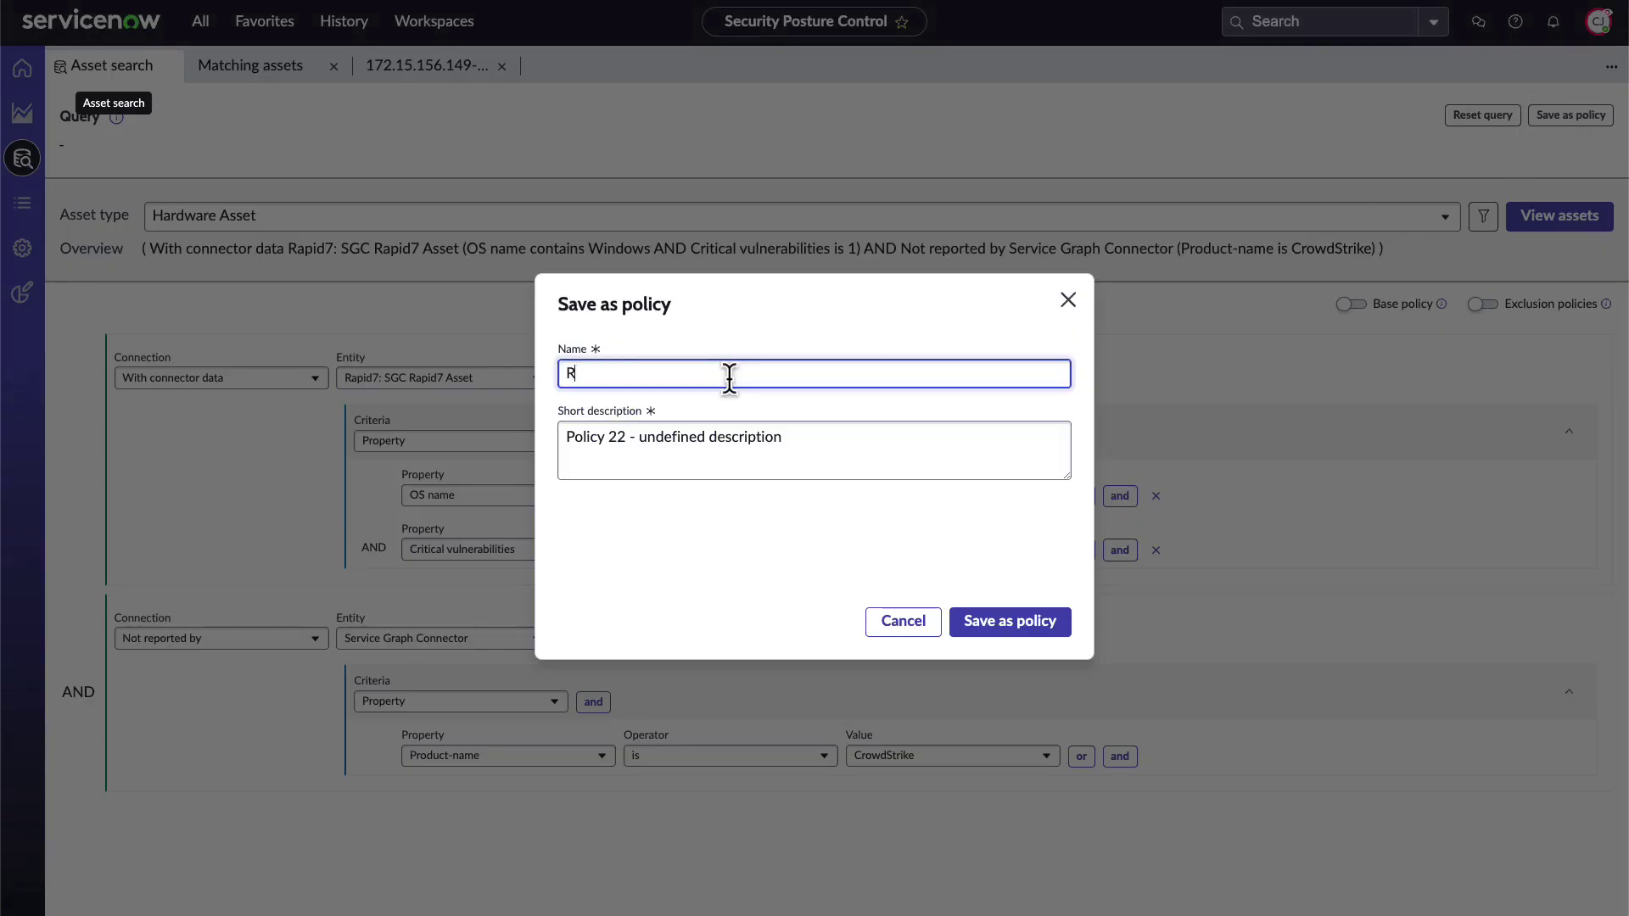
text(apid7 C)
text(onnections without )
text(CrowdStrike)
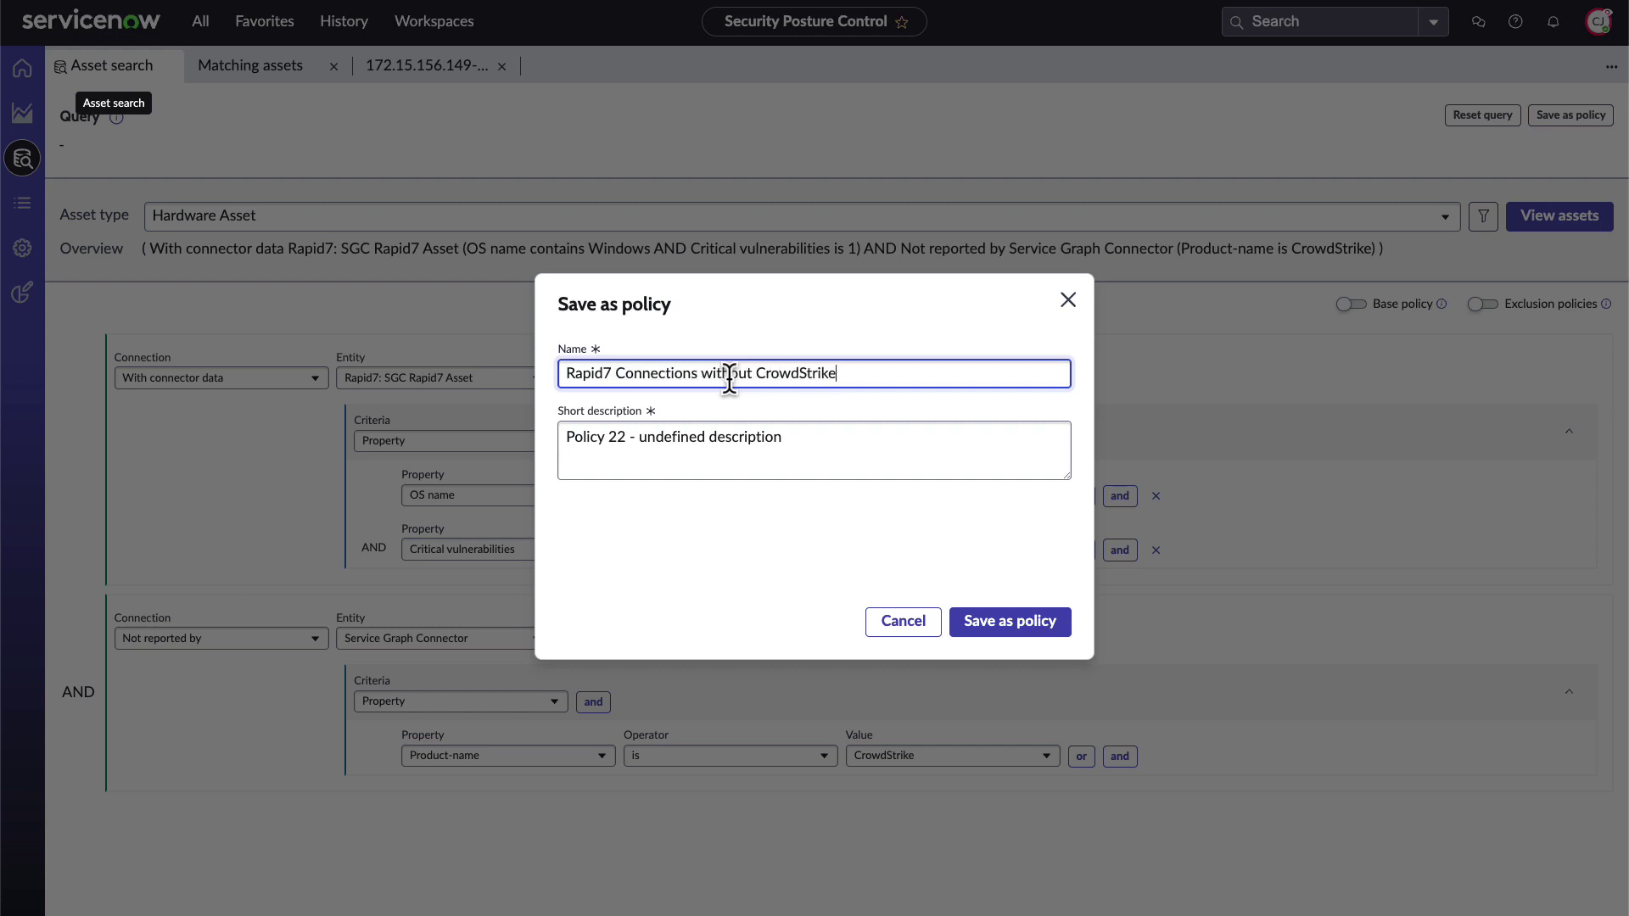
key(Tab)
key(ctrl+a)
text(Assets )
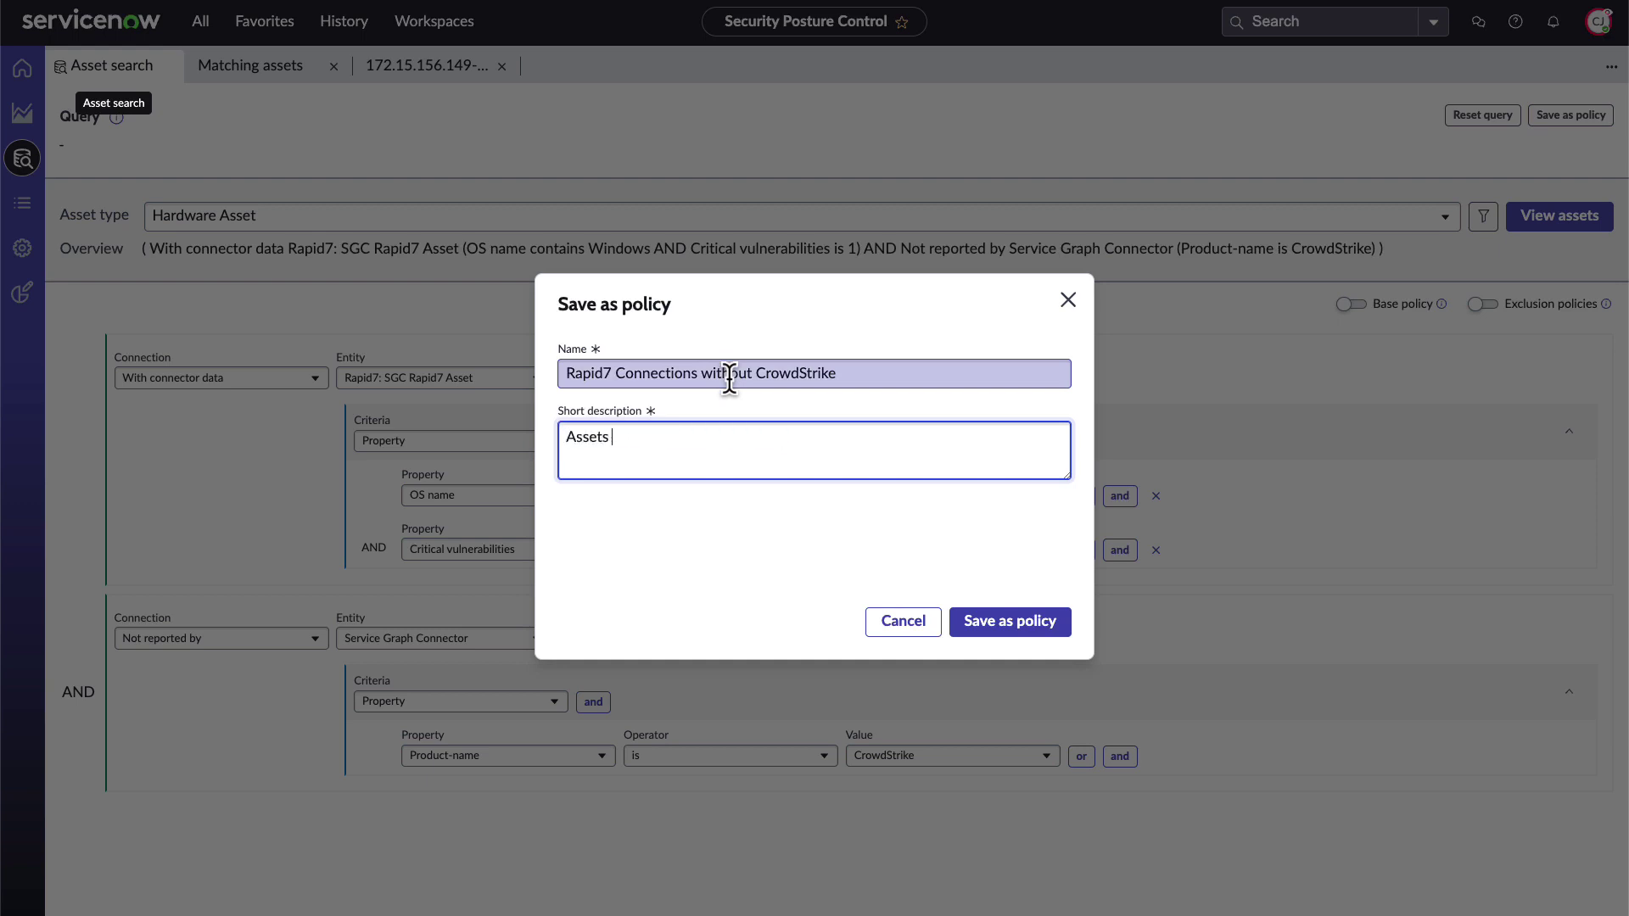
text(with Rapid7 Ser)
text(vice Graph Connector)
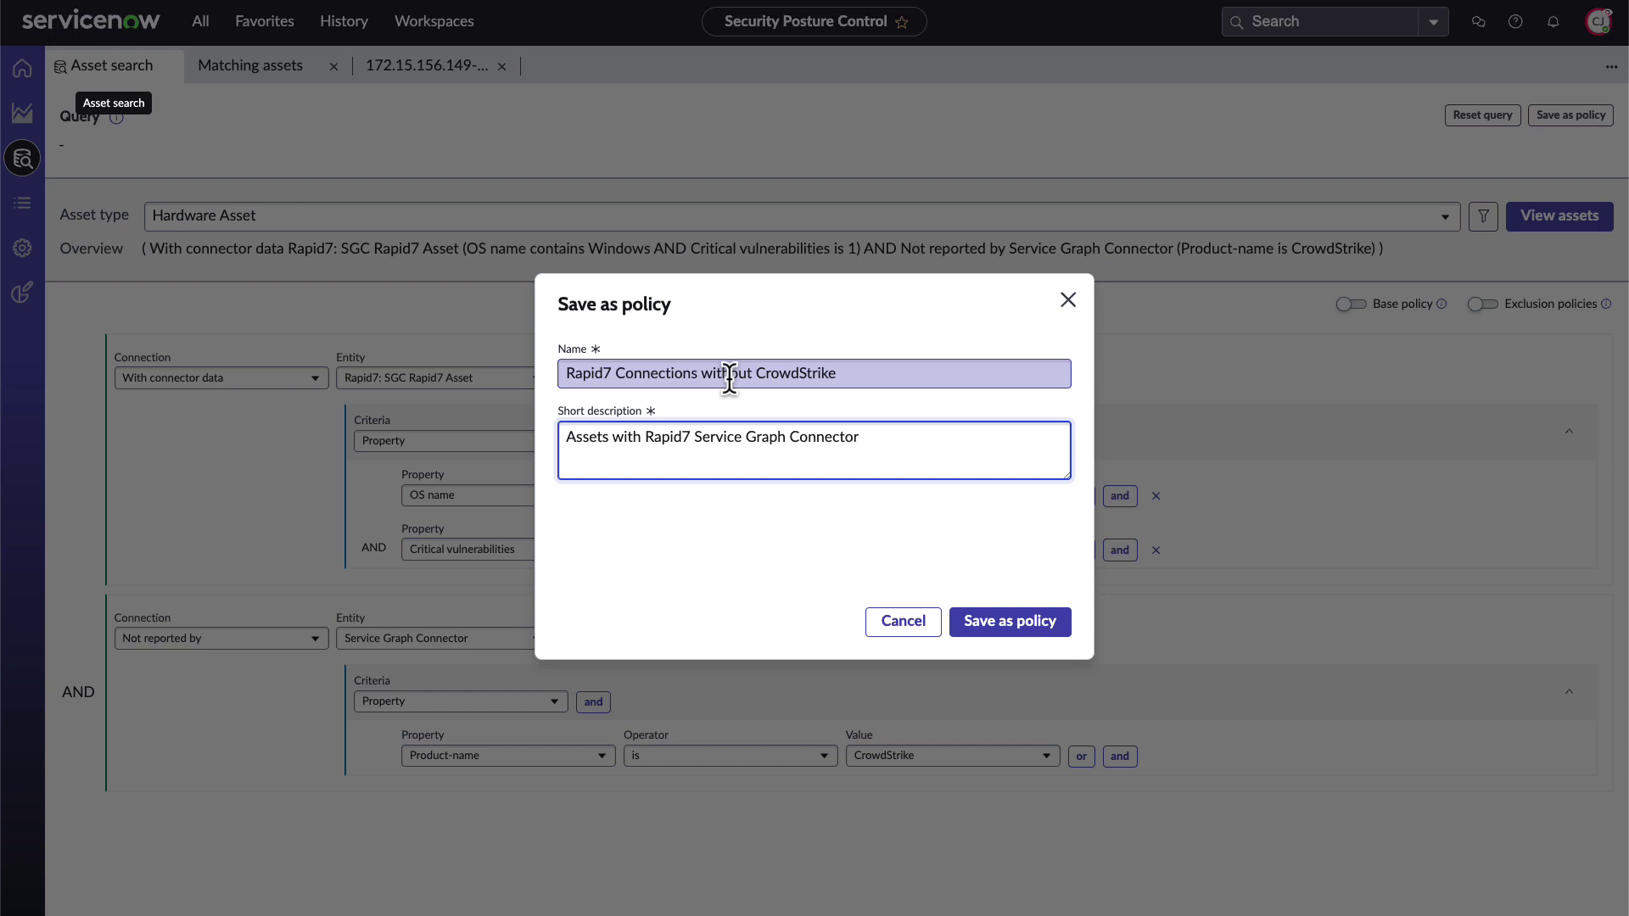
text( on Windows with critical)
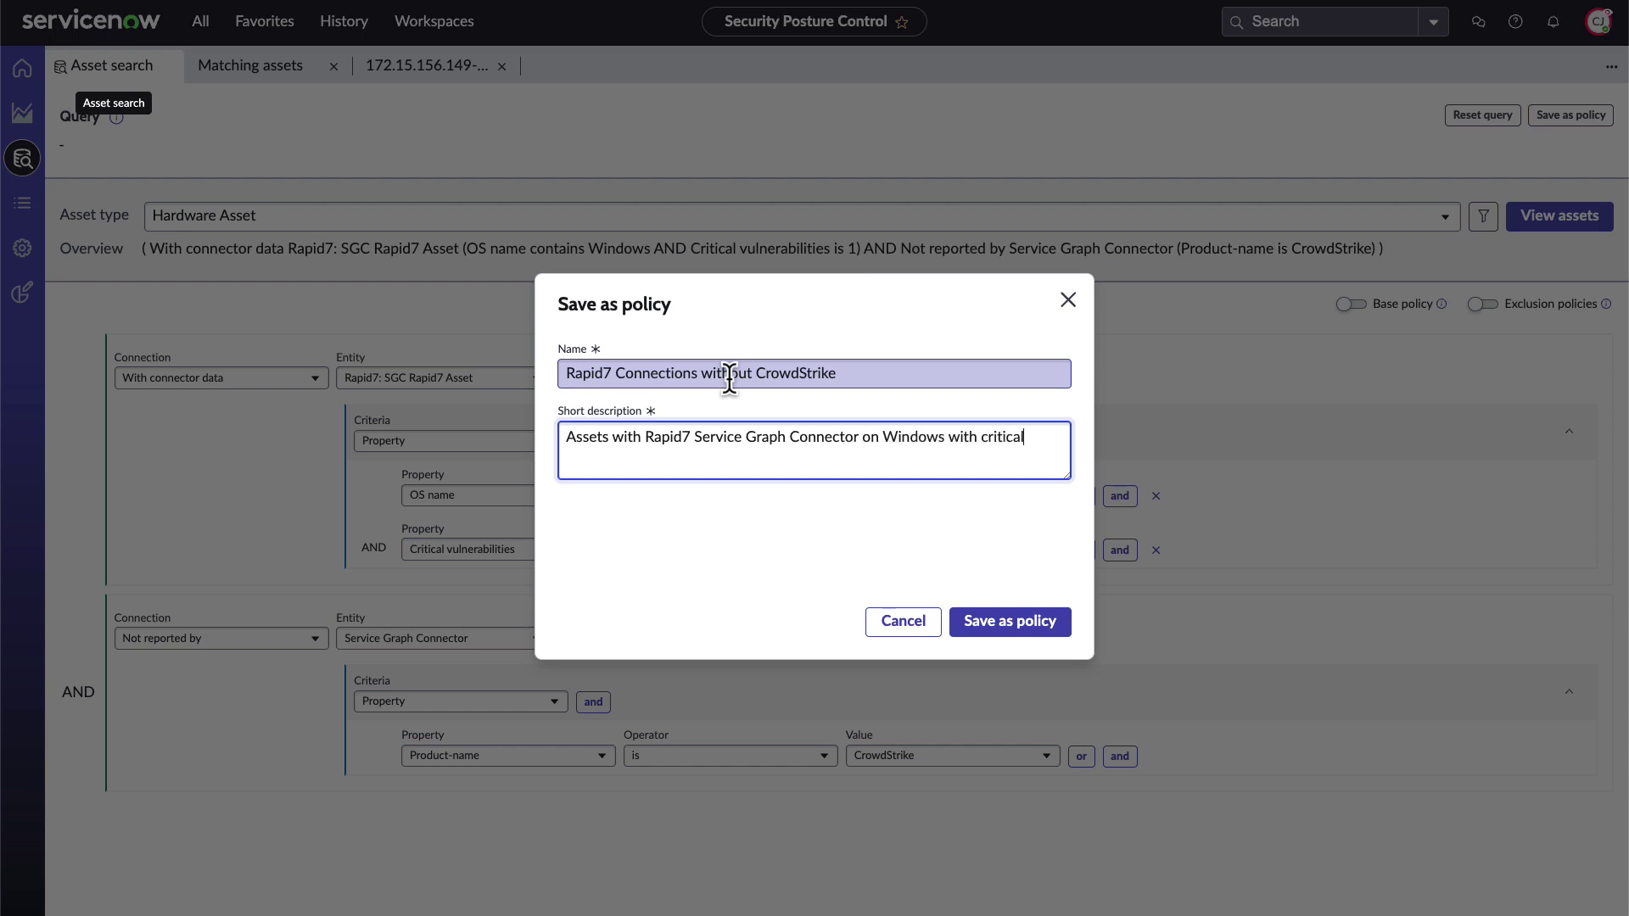
text( vulnerabilities a)
text(nd no CrowdStrike)
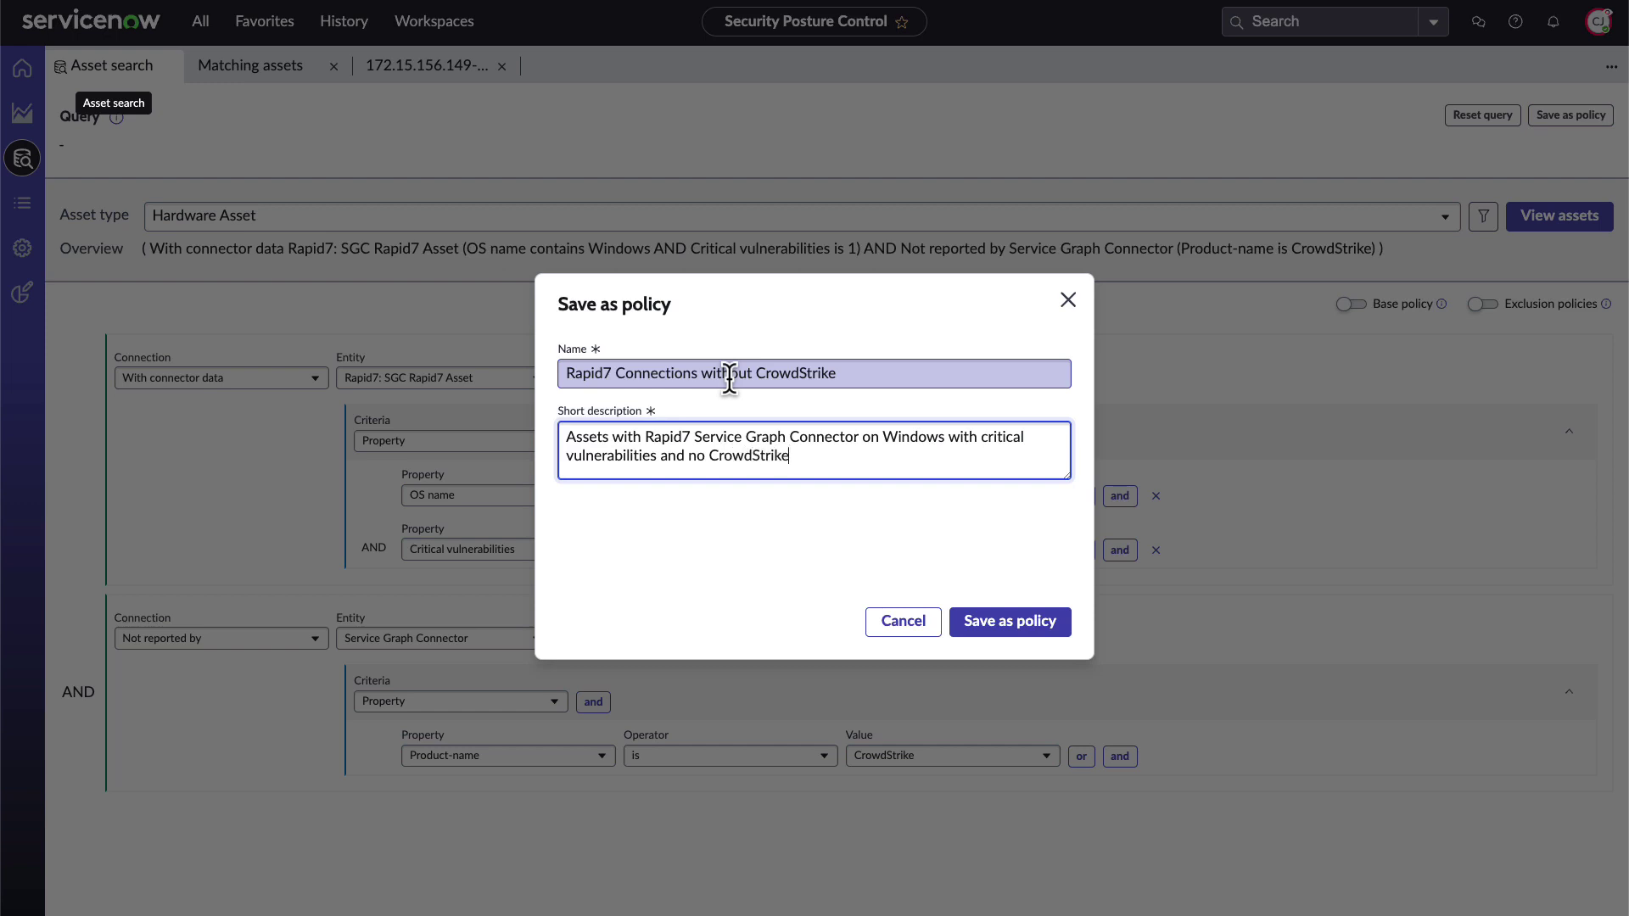
text( endpoint protection)
Save the policy and start a new Policy match percentage chart insight
click(1024, 645)
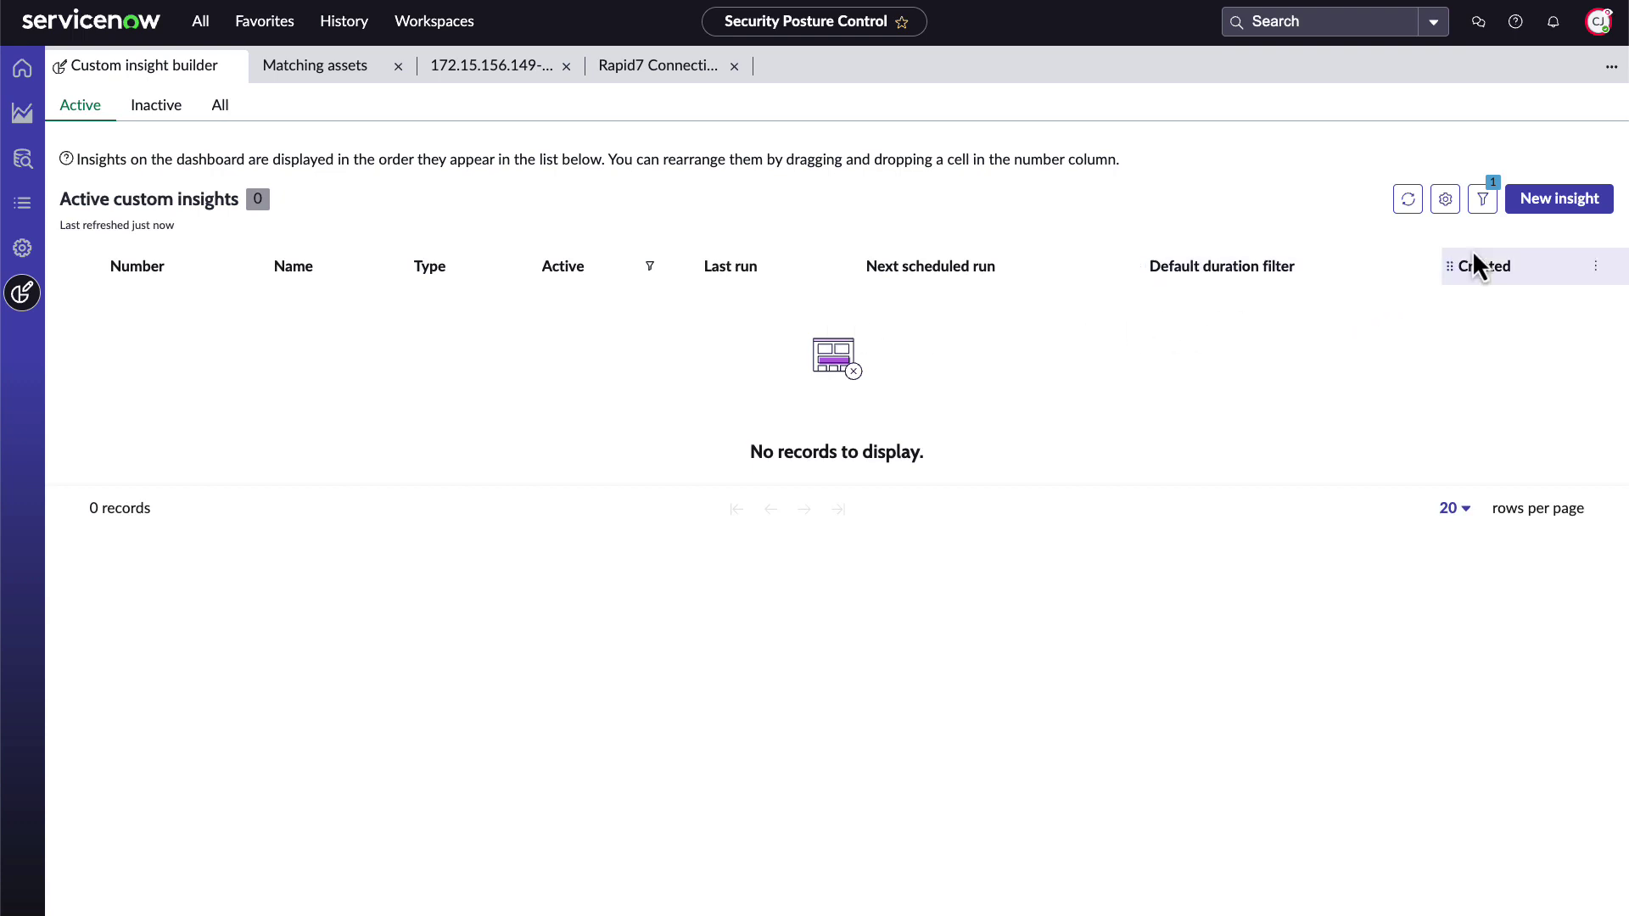
click(1563, 207)
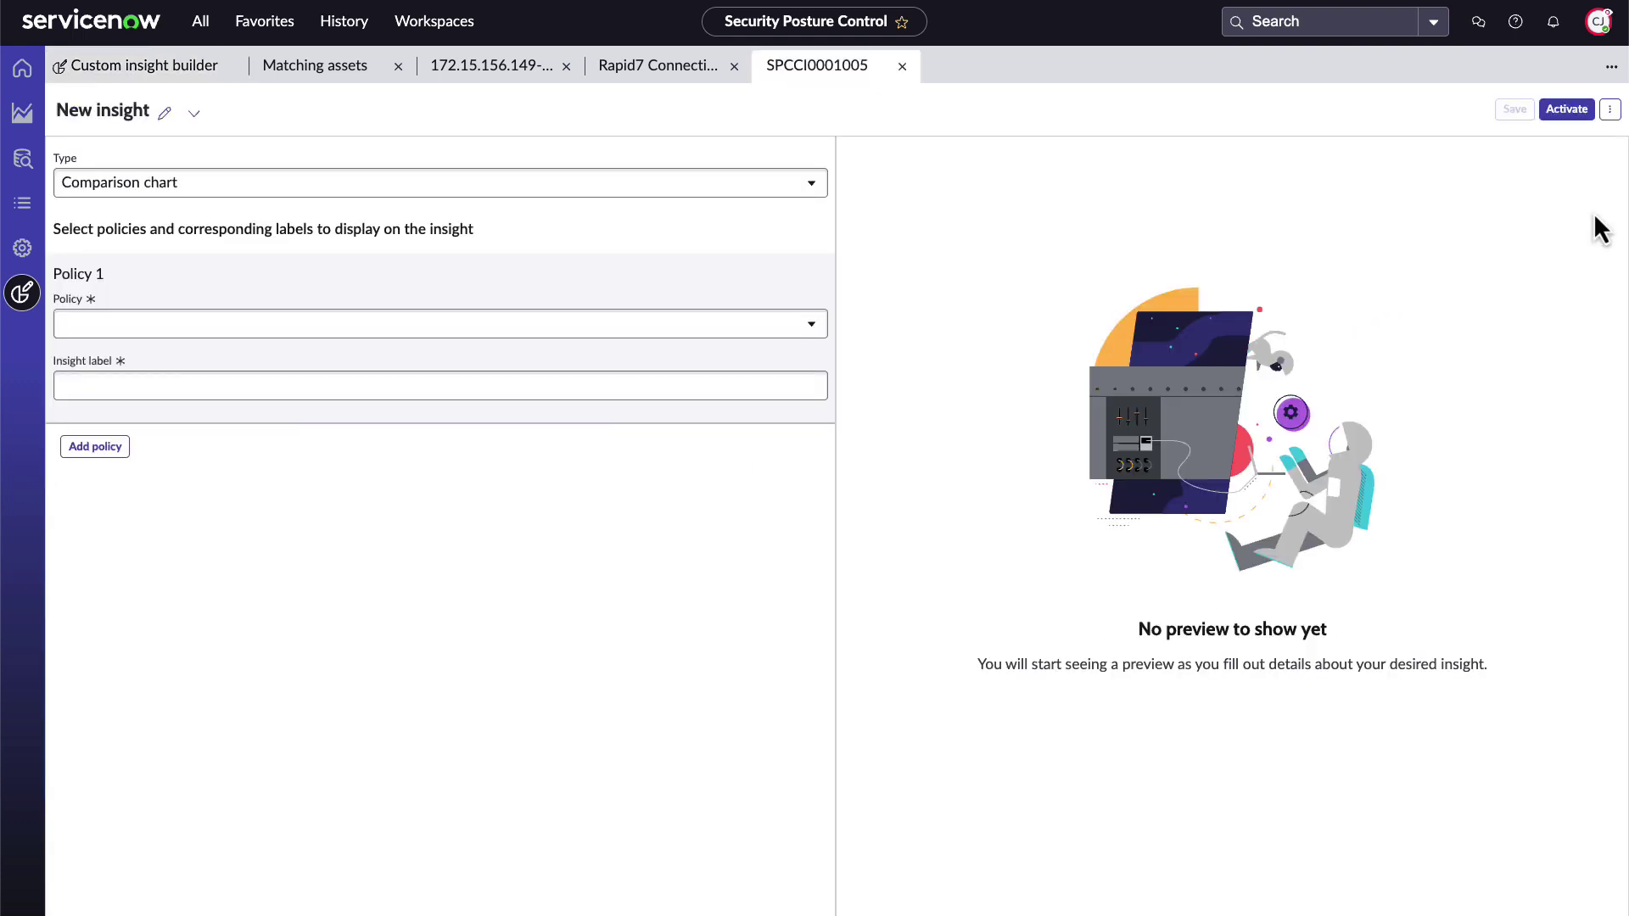
click(815, 193)
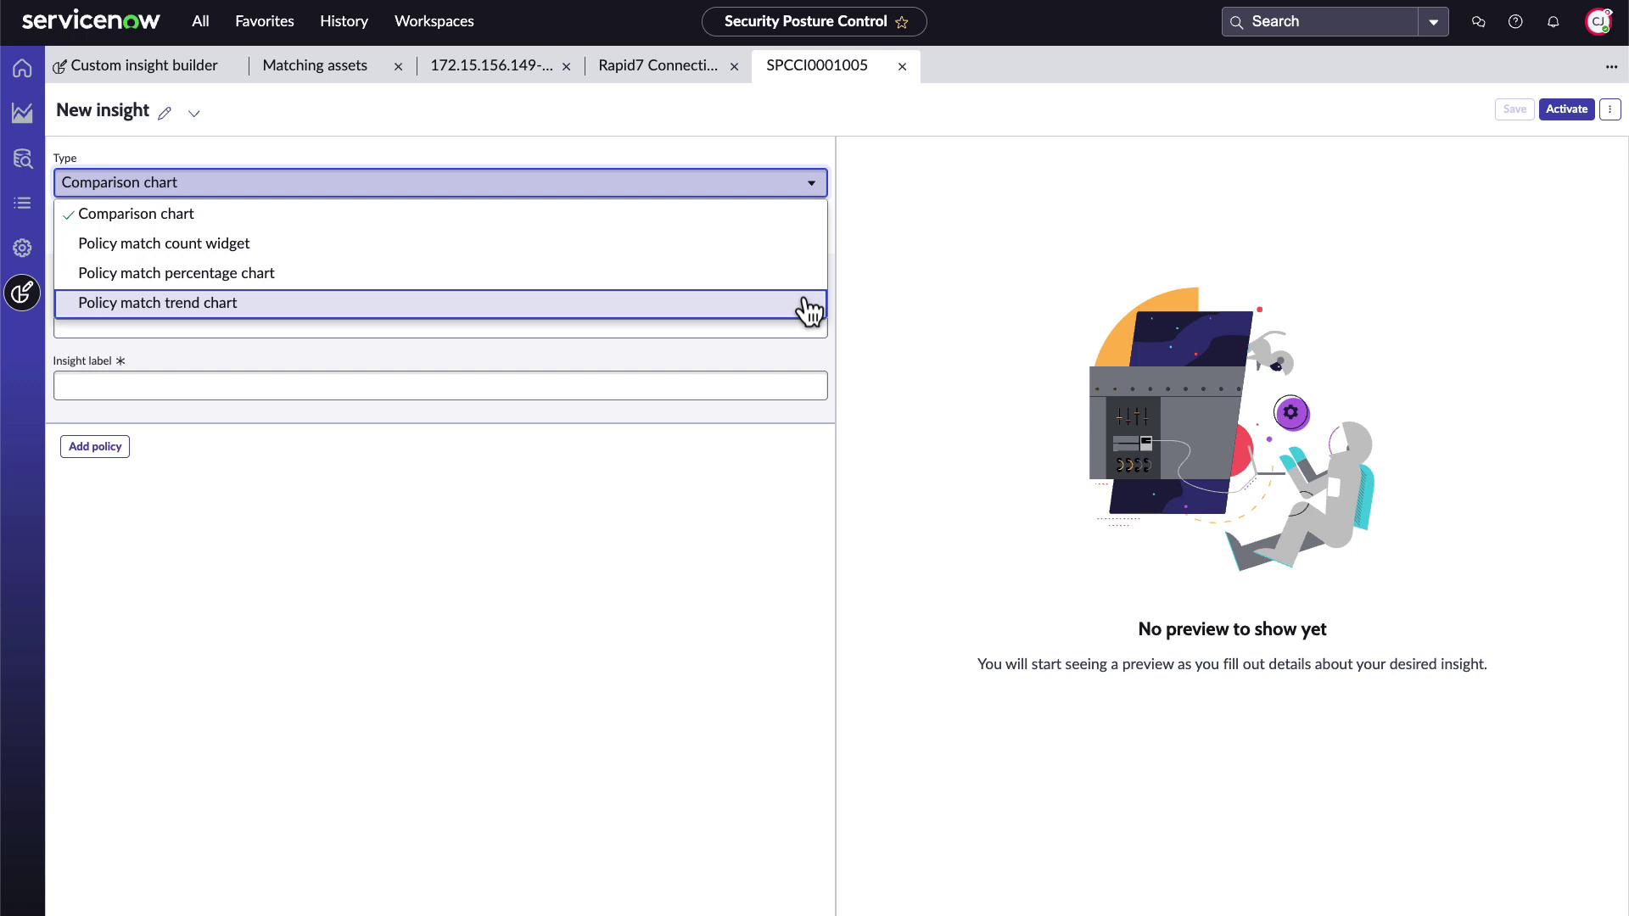
click(803, 272)
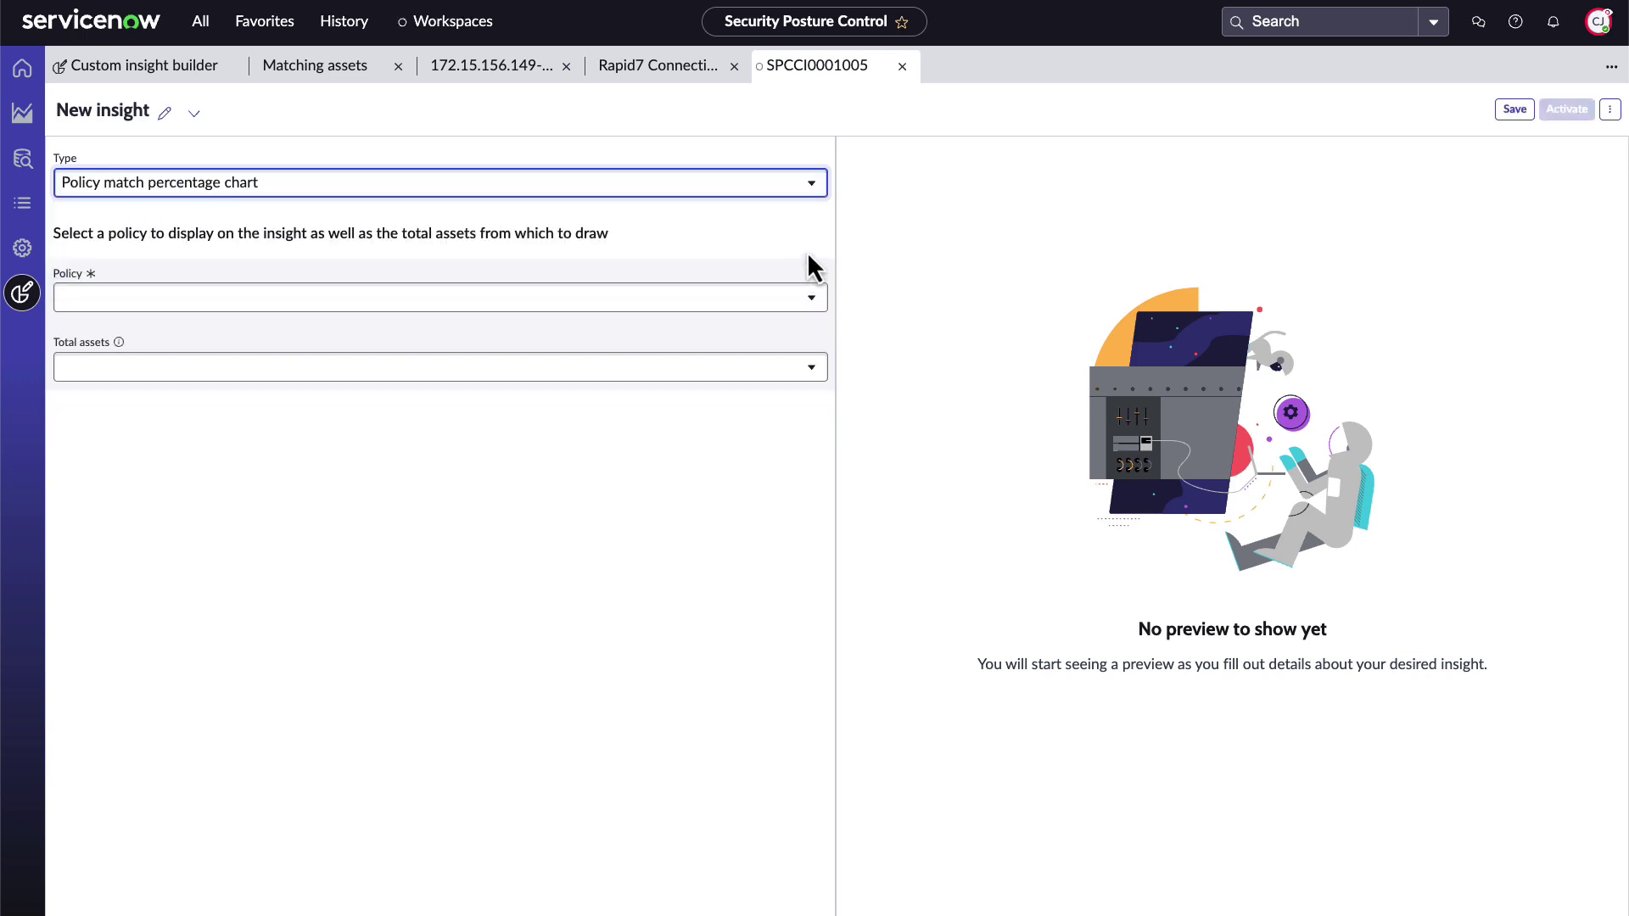
Chart the critical vulnerabilities and missing endpoint protection policy in the insight
click(785, 298)
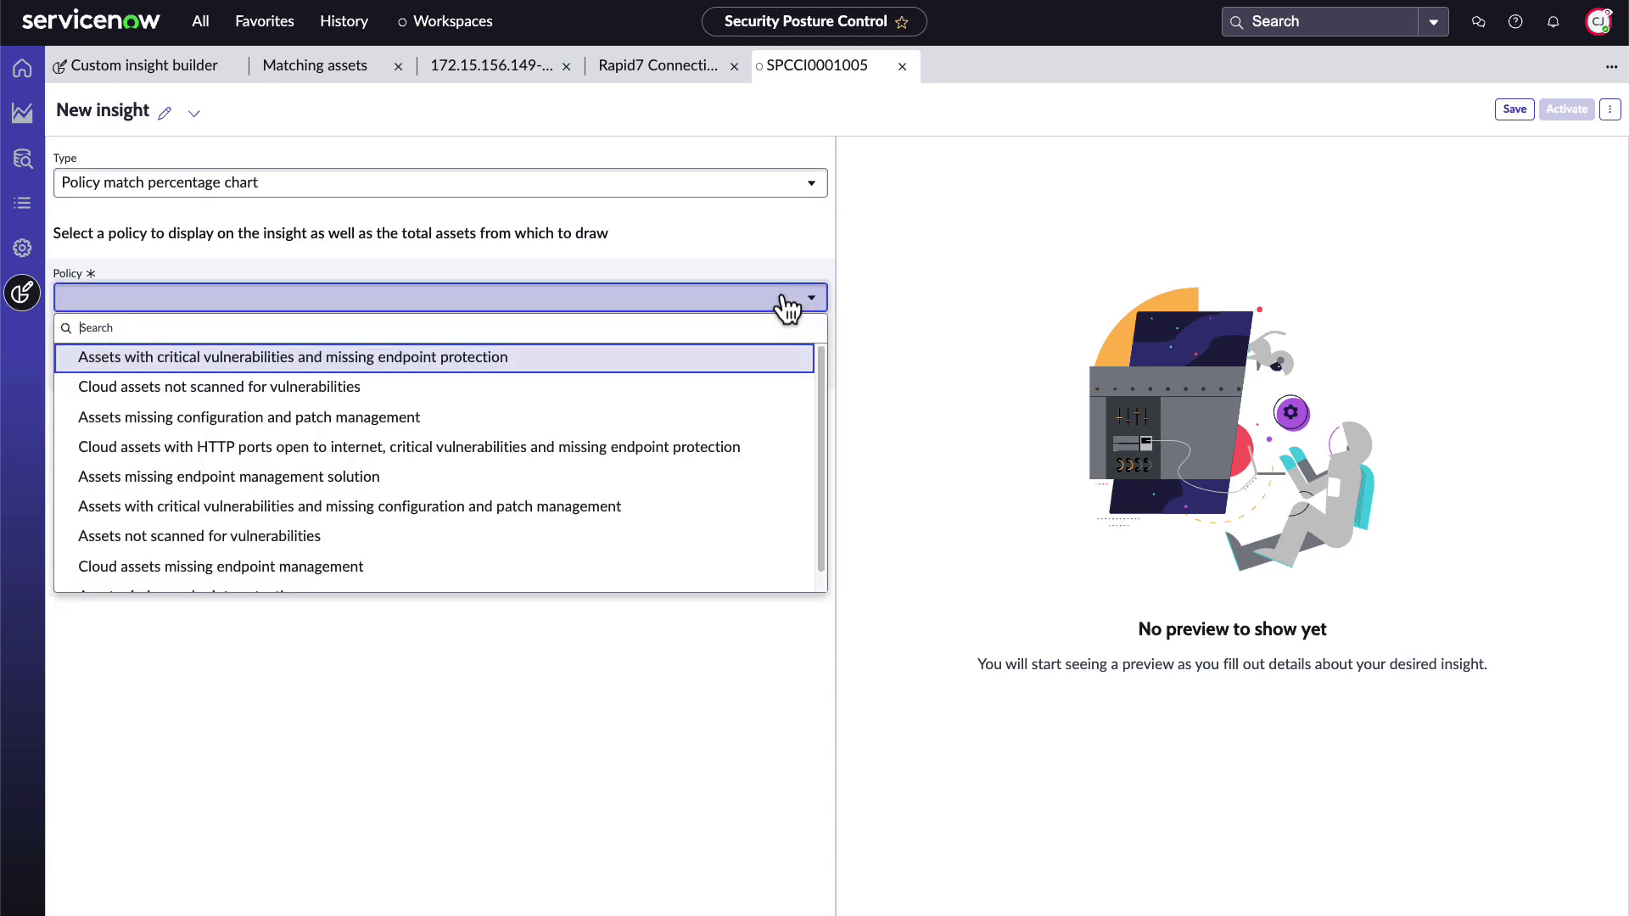
click(550, 360)
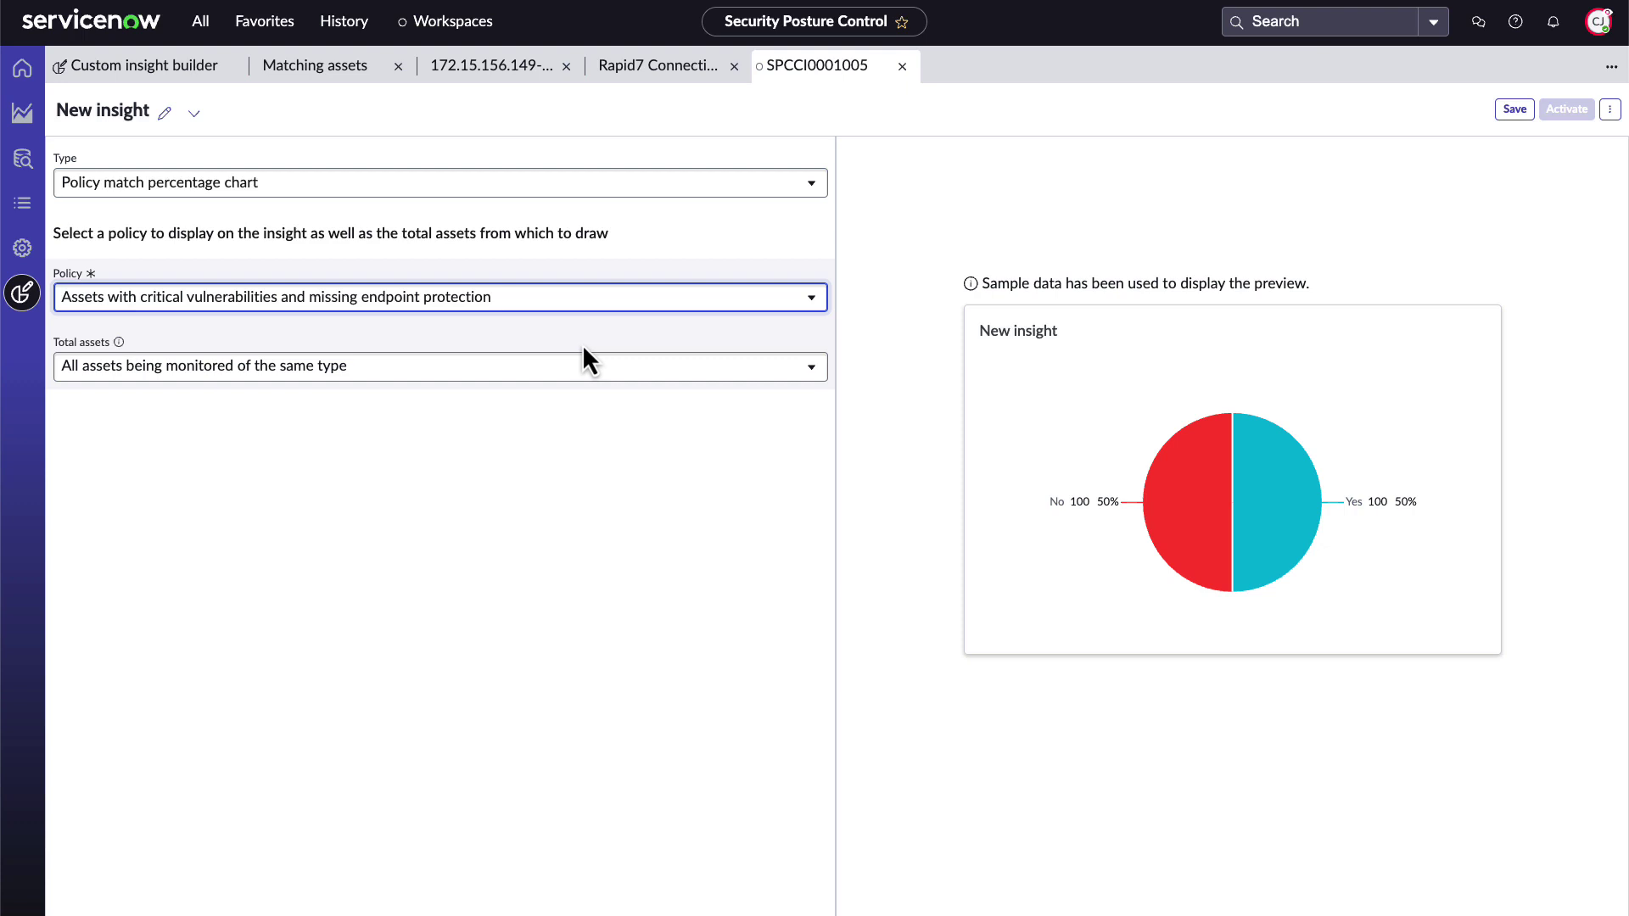
click(584, 347)
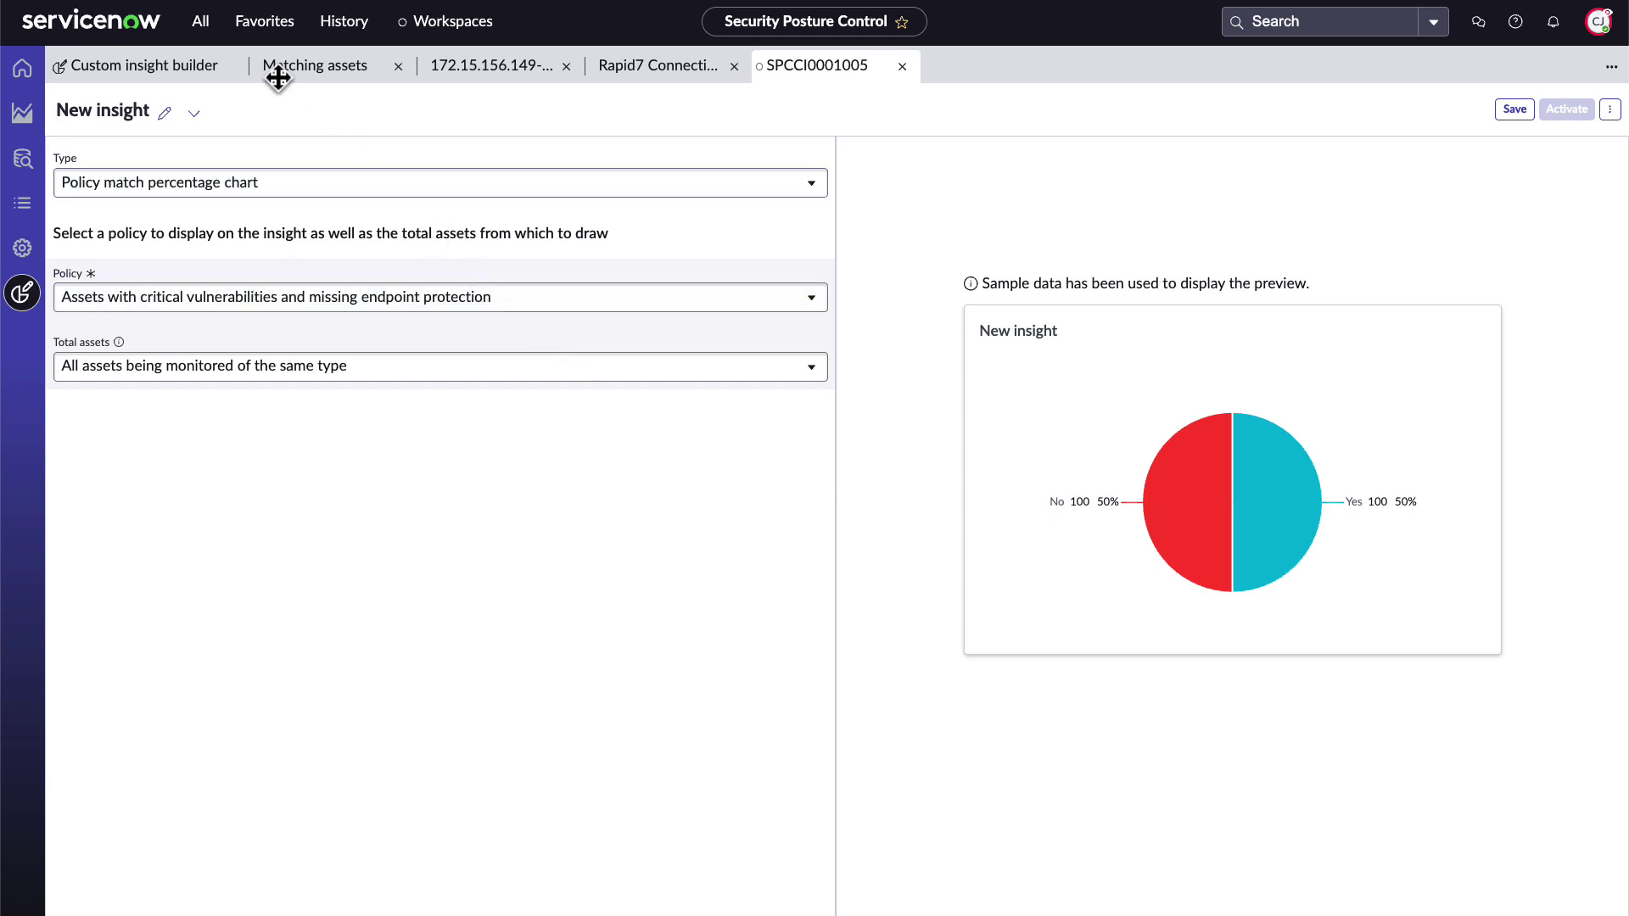
Filter the All navigation menu for 'Calculator' to reach Vulnerability Calculators
click(214, 34)
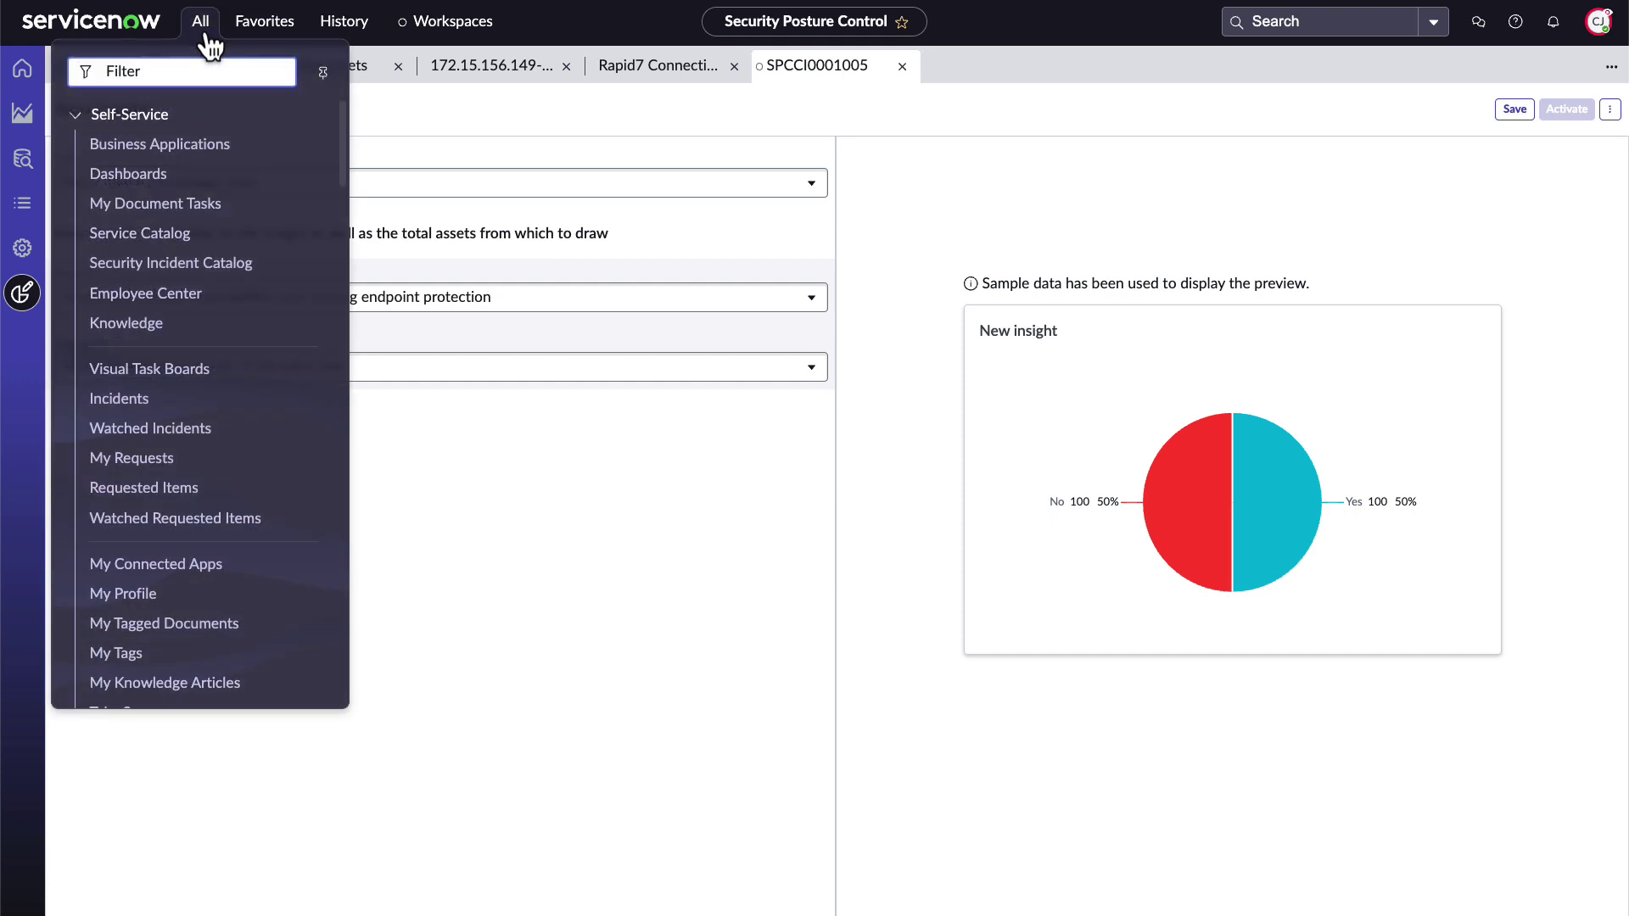
text(Calcu)
text(lator)
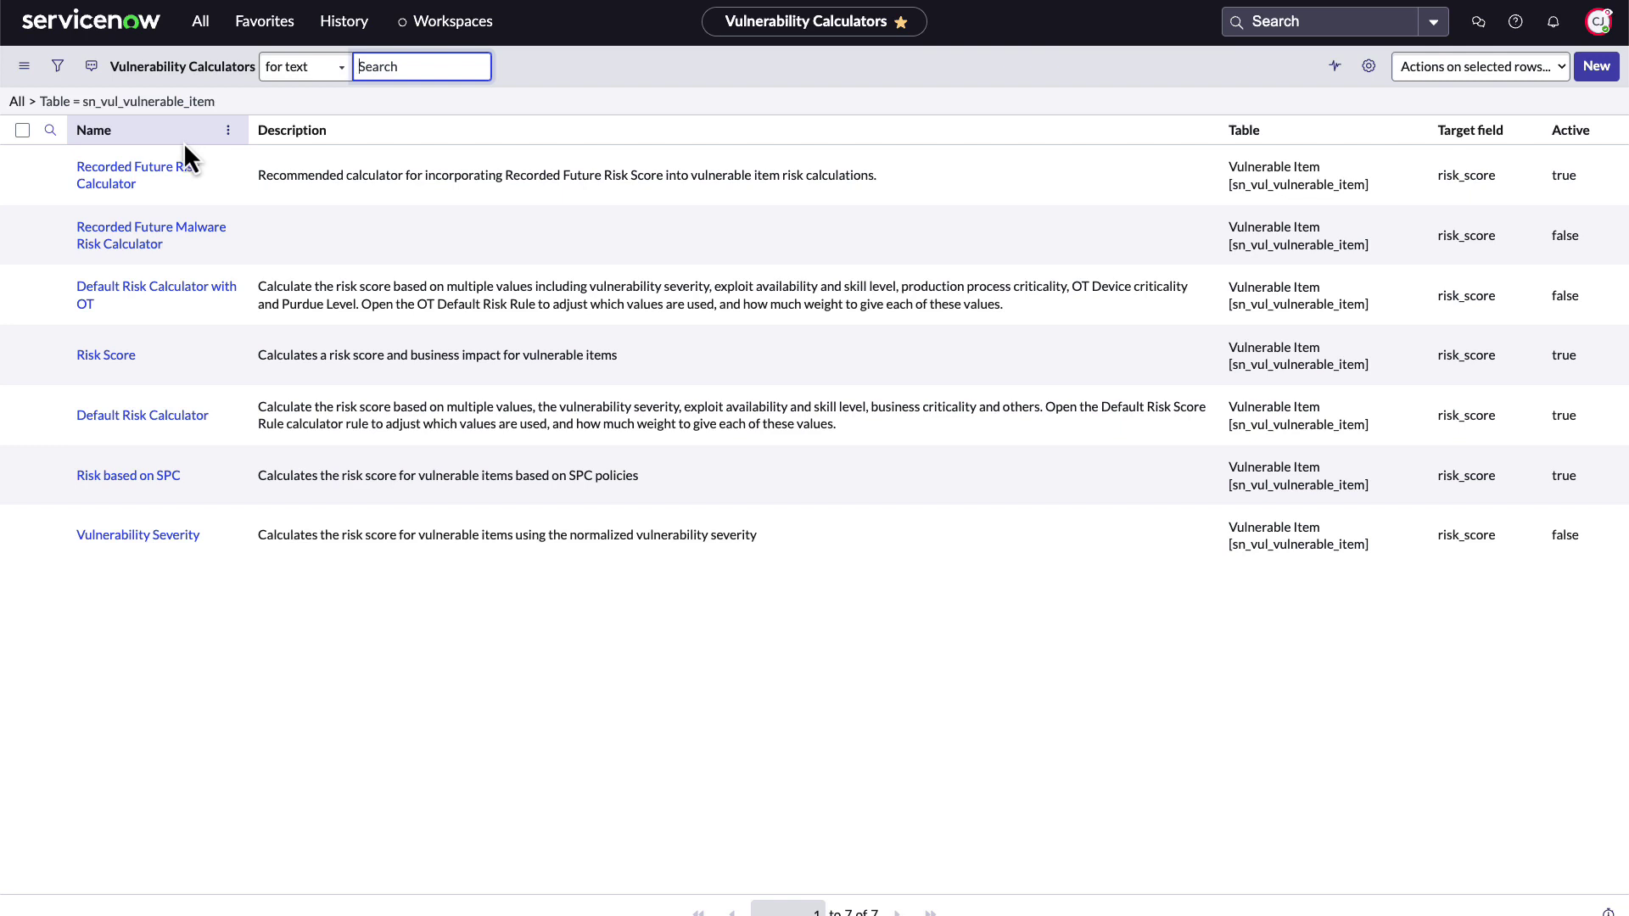
mouse_move(127, 475)
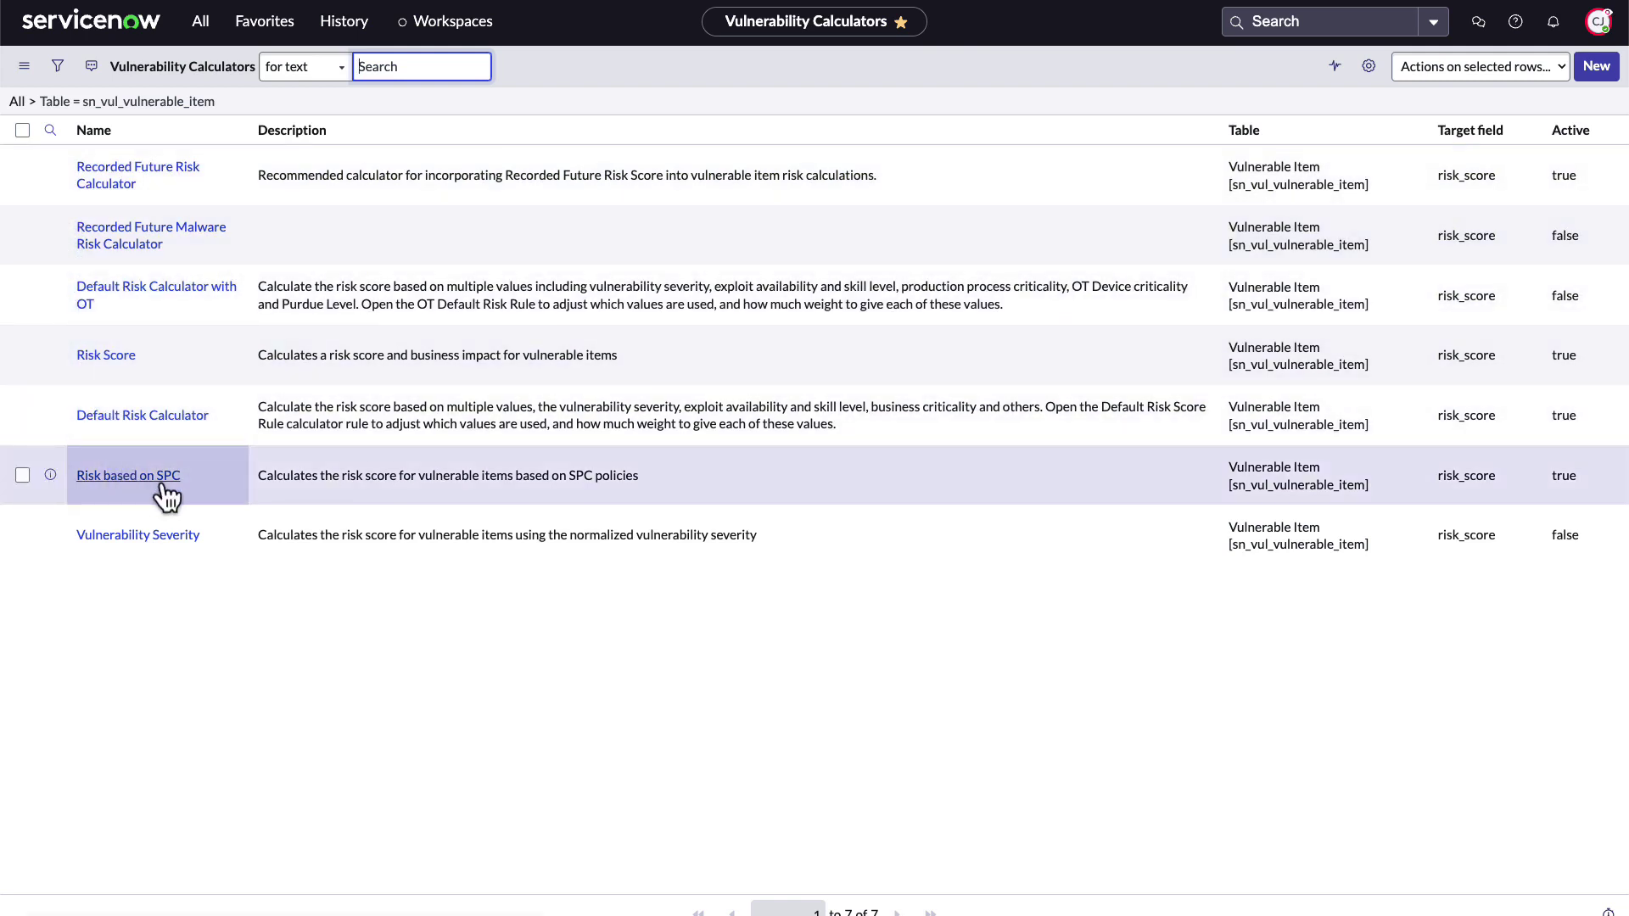
Inspect the Risk based on SPC calculator's endpoint-protection rule (risk_score 95), then return to the calculator
click(162, 486)
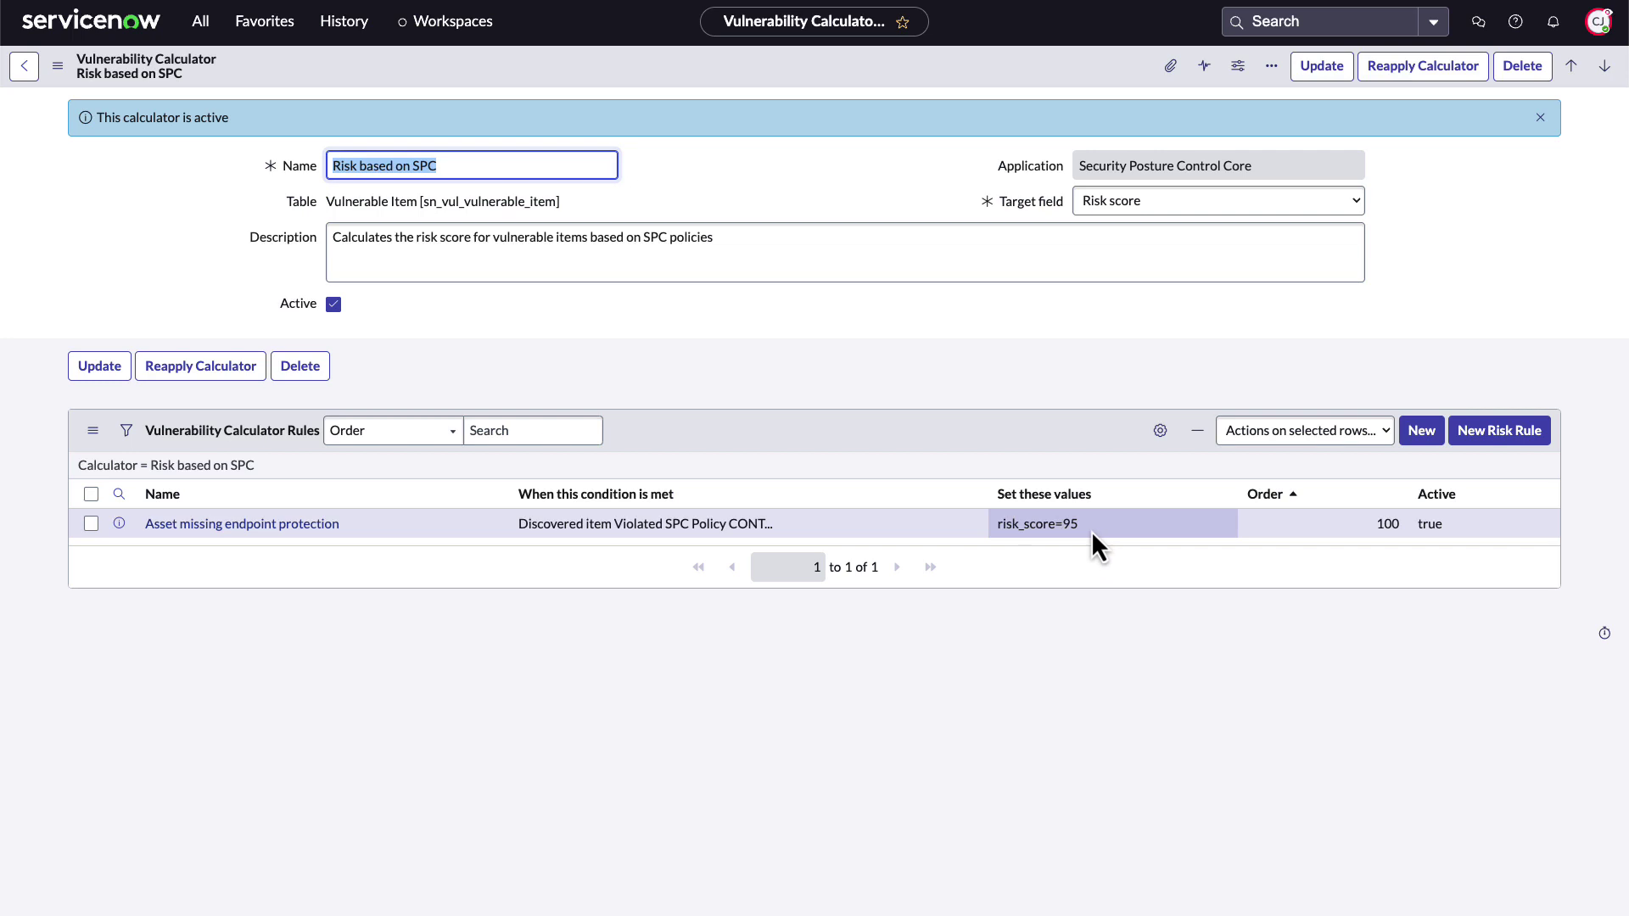
click(292, 528)
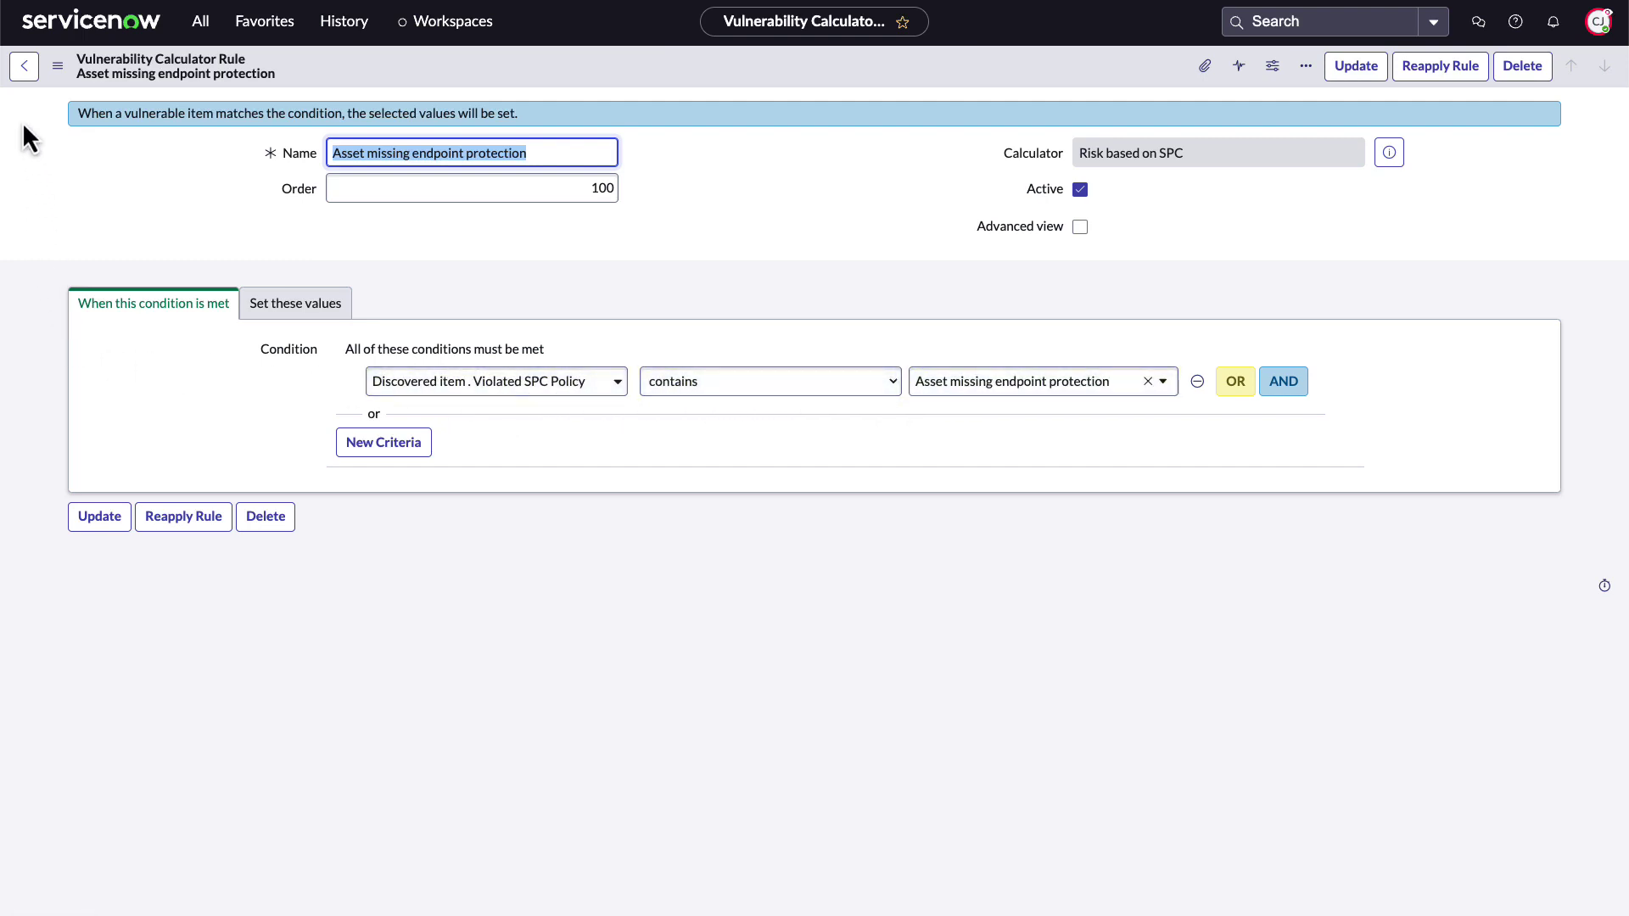
click(24, 66)
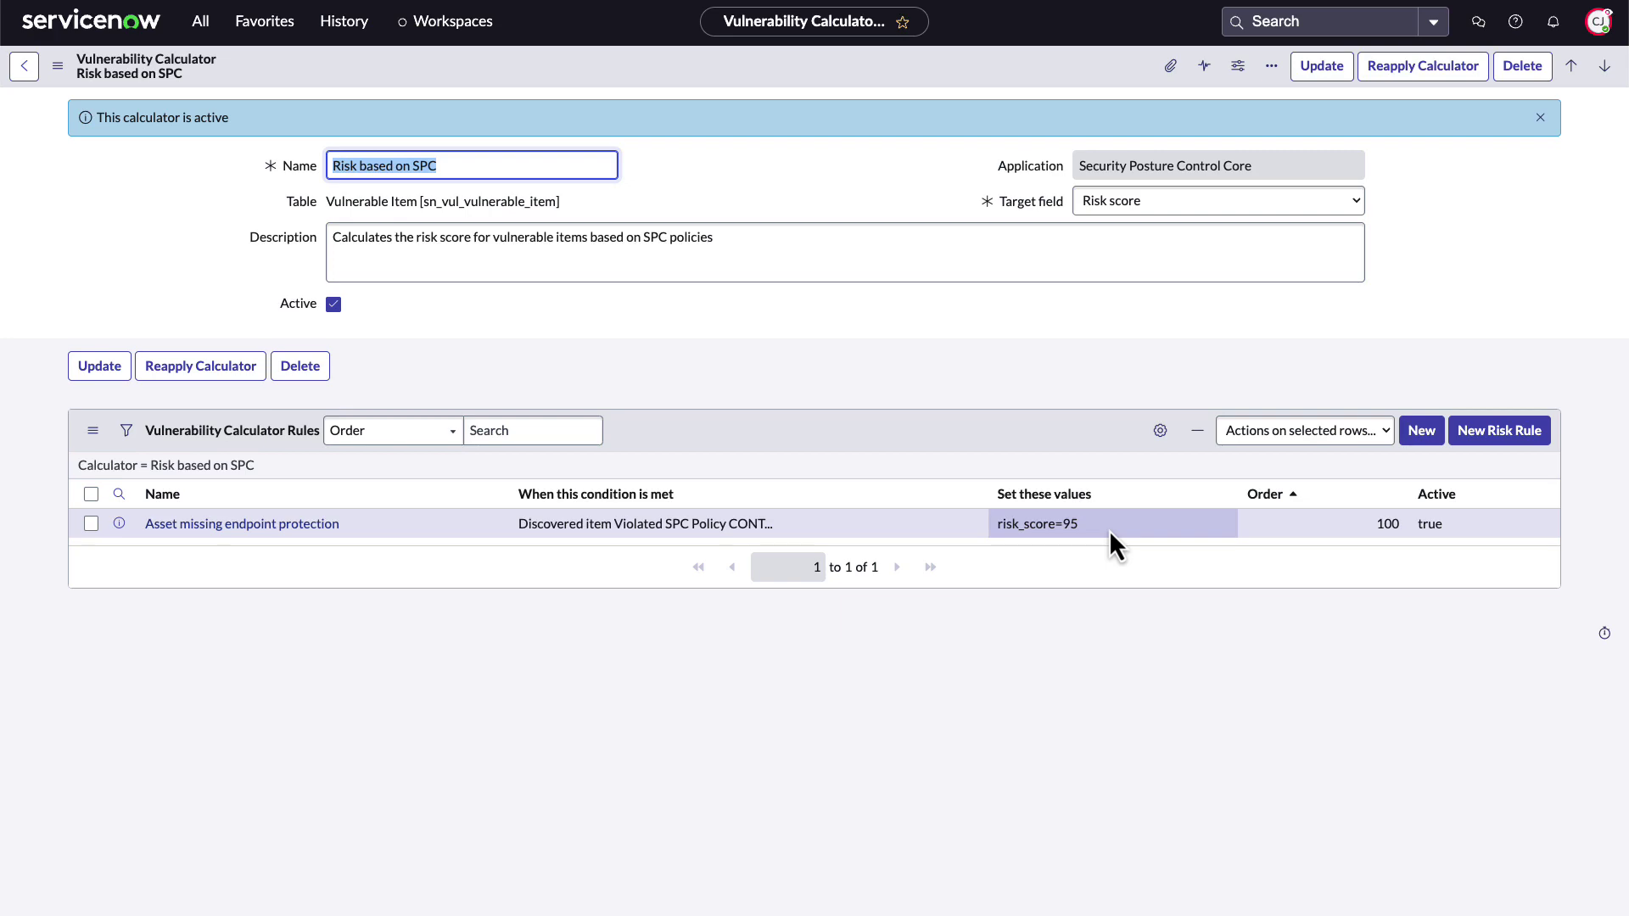
Switch to the Security Posture Control workspace to show its asset, findings and cloud-account overview charts
click(453, 24)
click(475, 322)
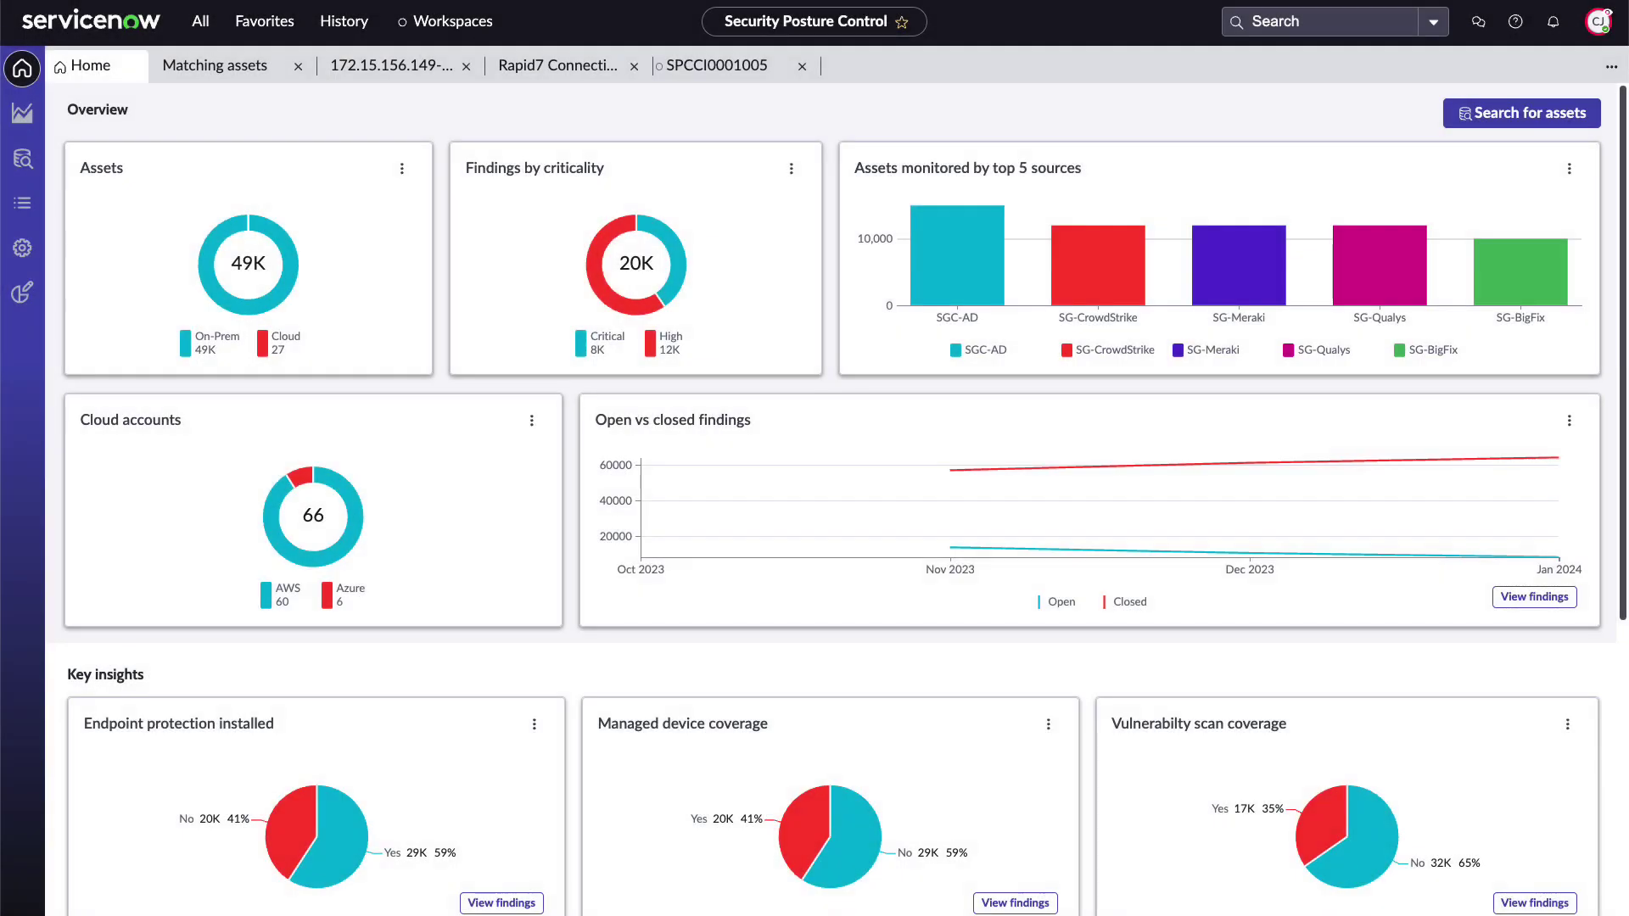